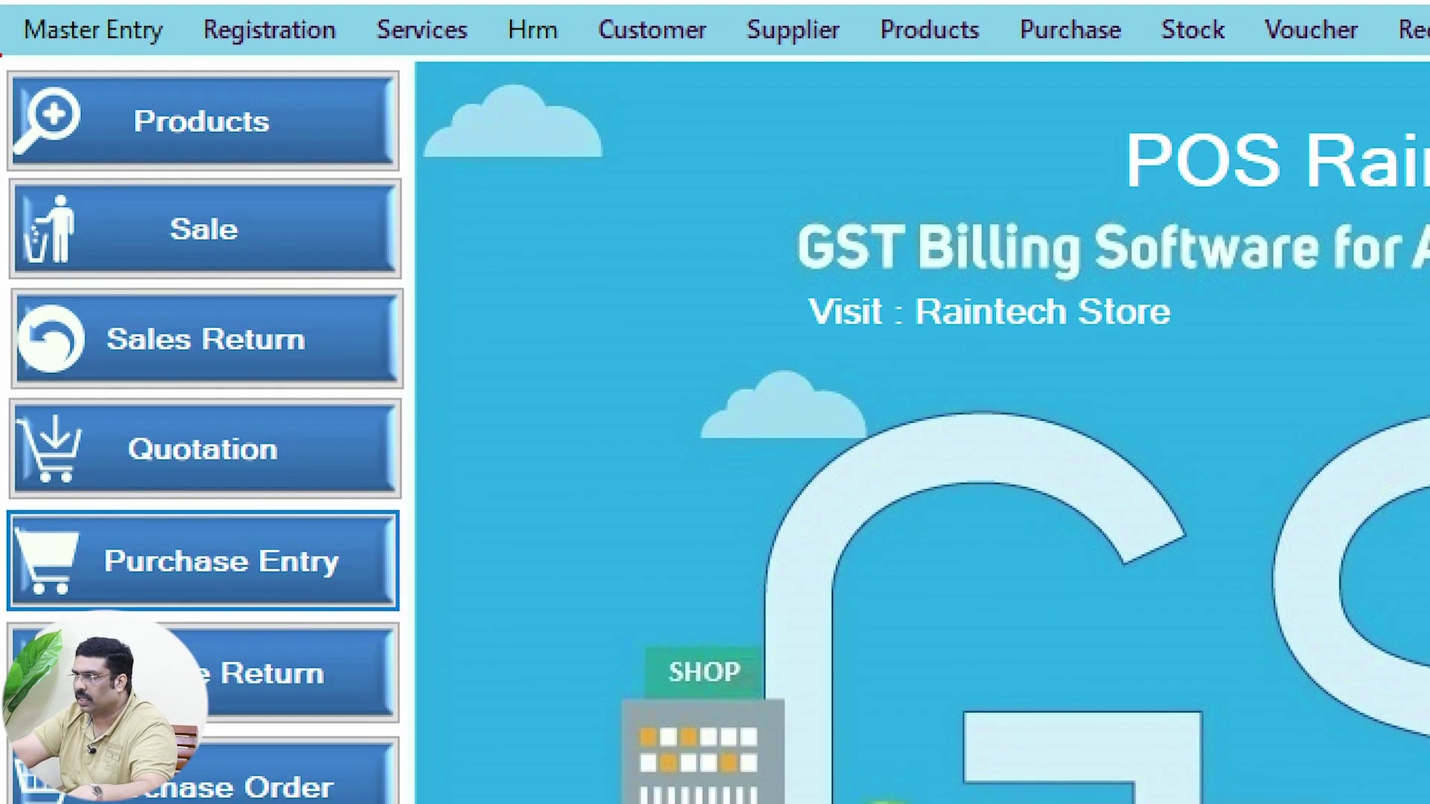
# Open the product entry form to view its fields and close it again.
pyautogui.moveTo(1, 55)
pyautogui.mouseDown()
pyautogui.moveTo(246, 156)
pyautogui.moveTo(362, 146)
pyautogui.mouseUp()
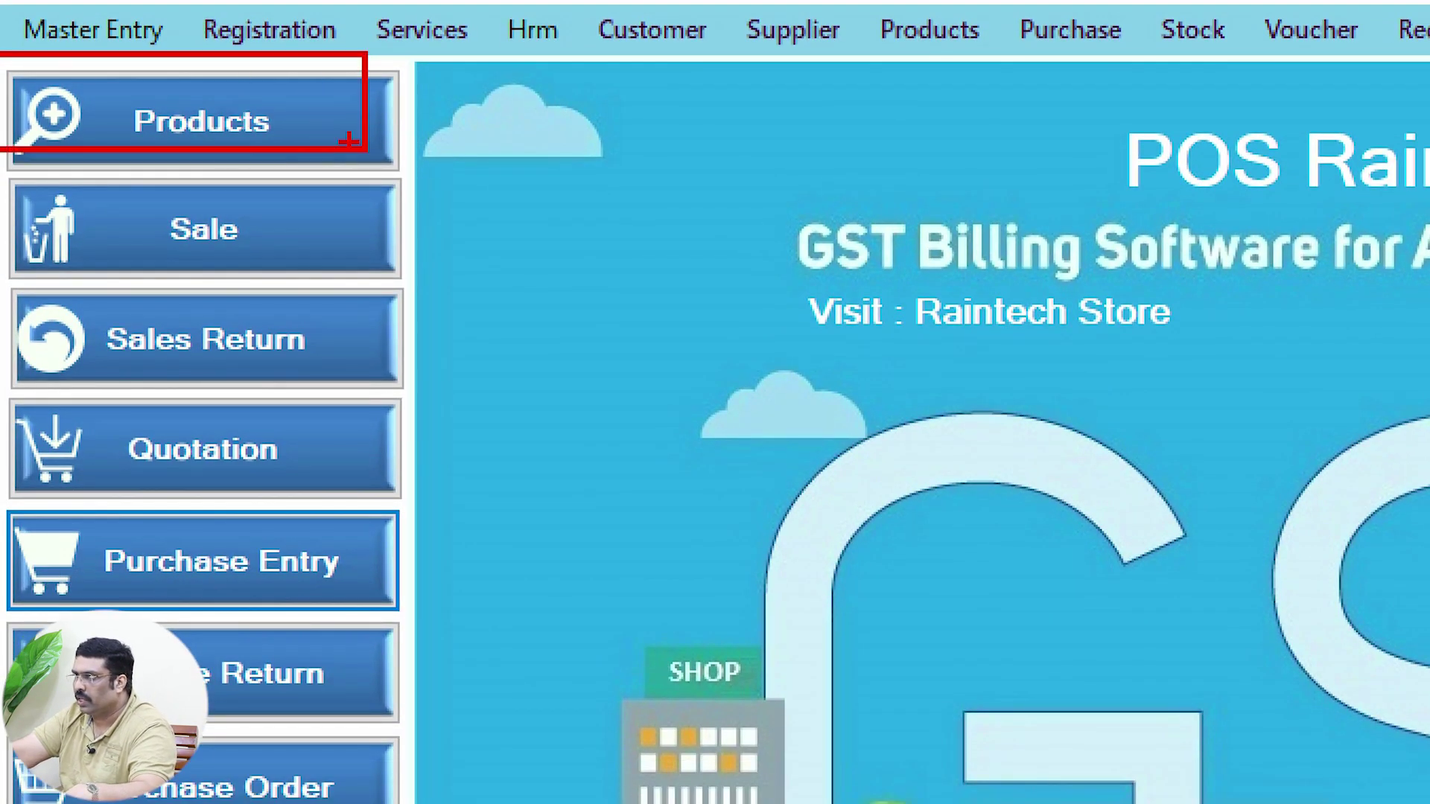
pyautogui.press('Escape')
pyautogui.click(149, 97)
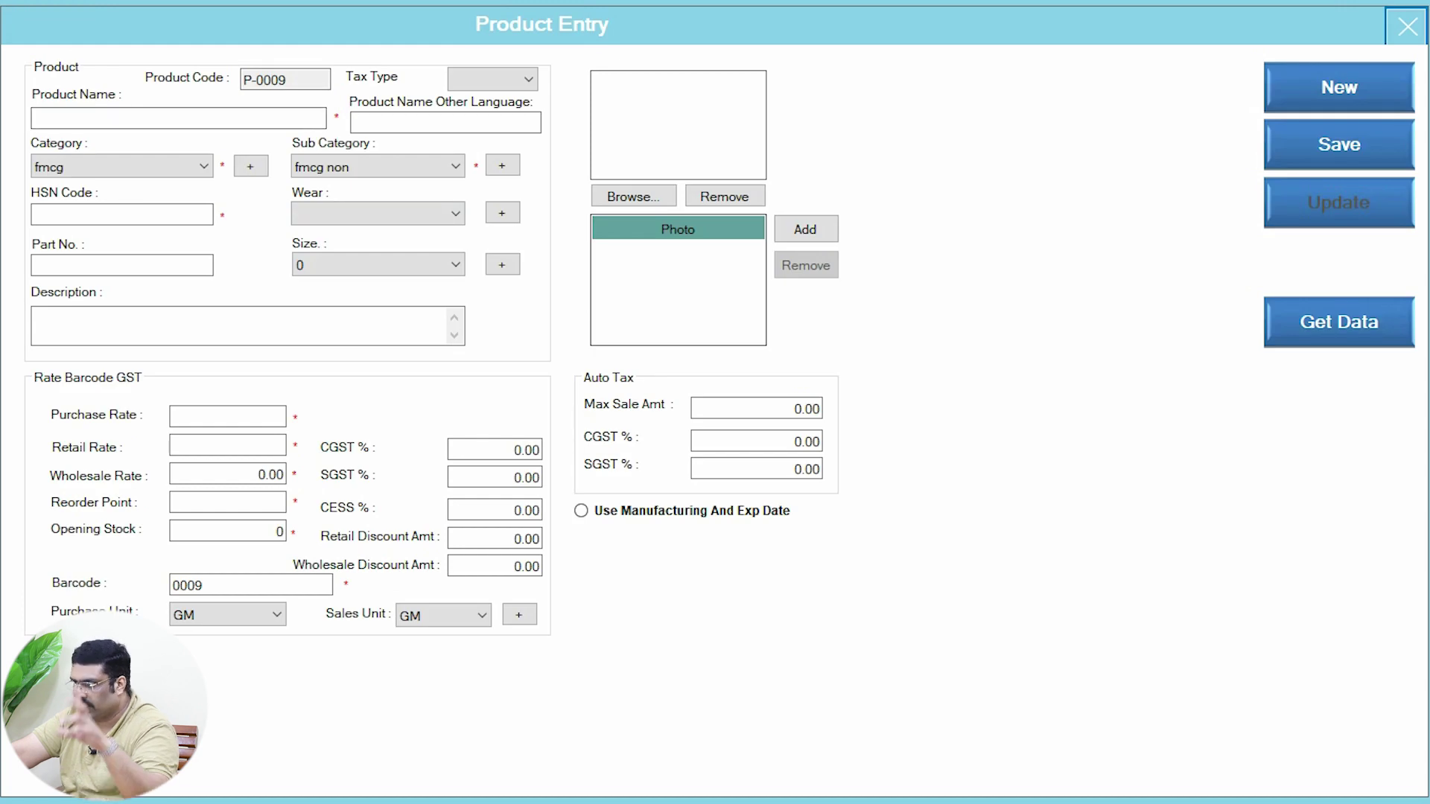
pyautogui.click(1408, 26)
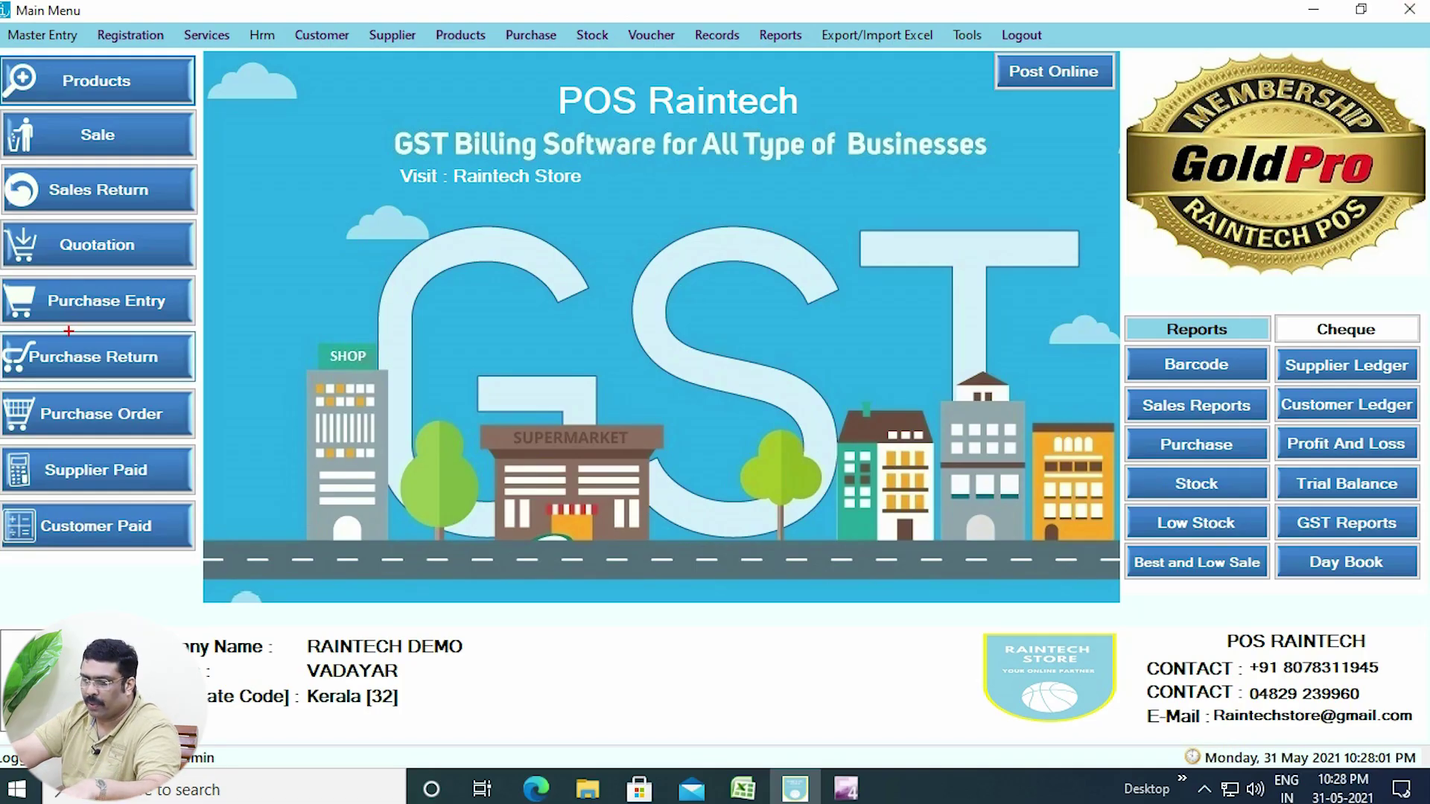
# View the purchase entry form, close it, and open the Excel export/import options.
pyautogui.press('Escape')
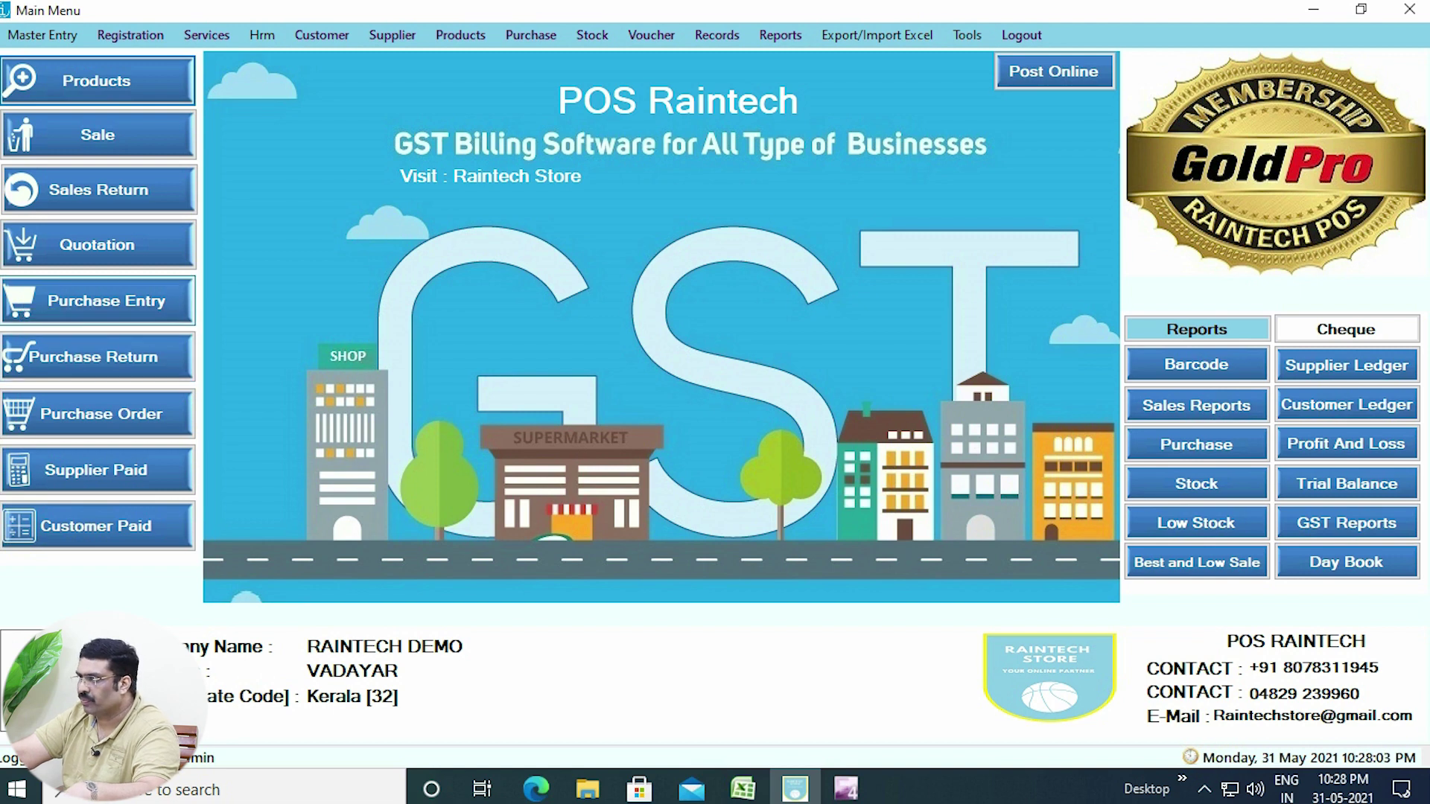
pyautogui.click(166, 312)
pyautogui.click(1404, 17)
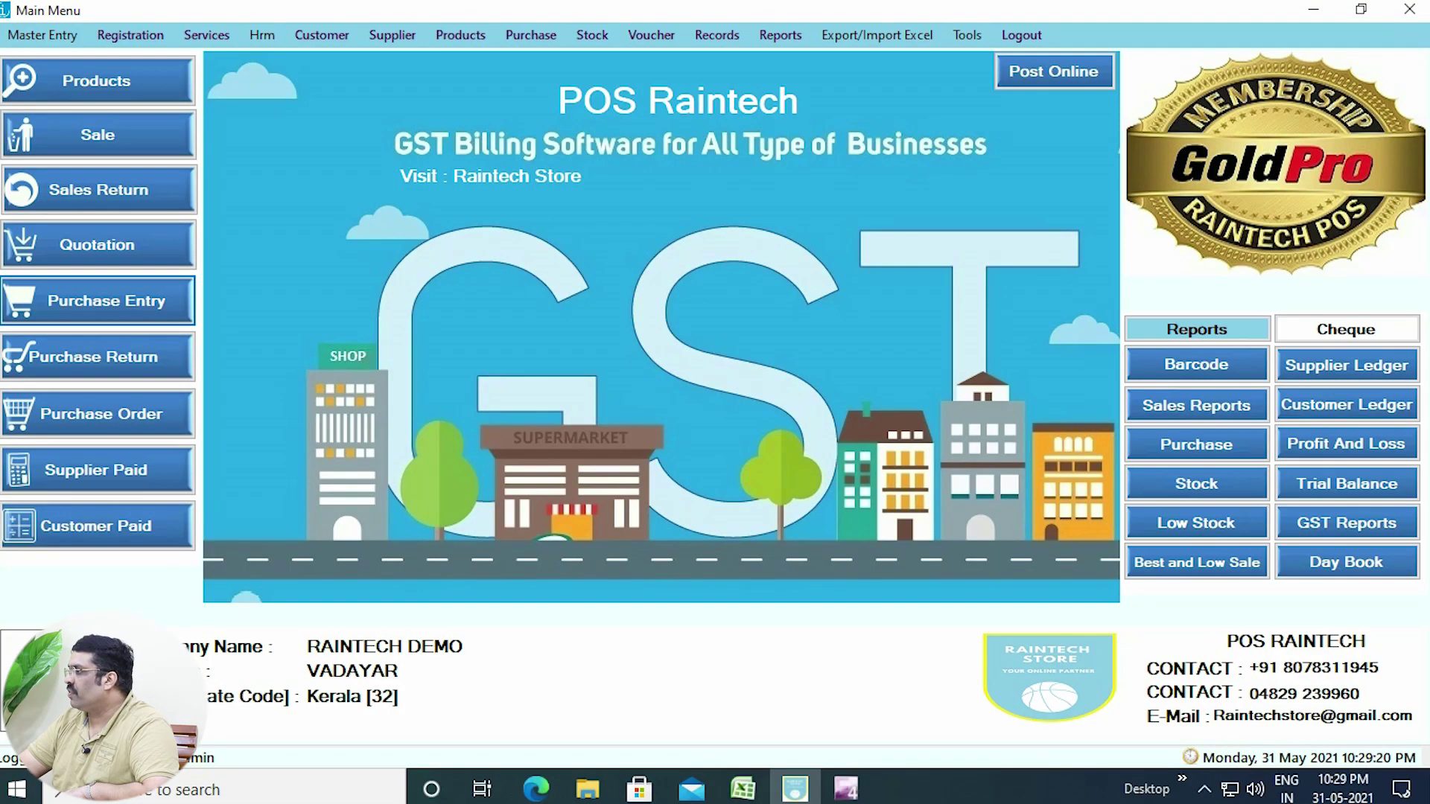
pyautogui.click(877, 35)
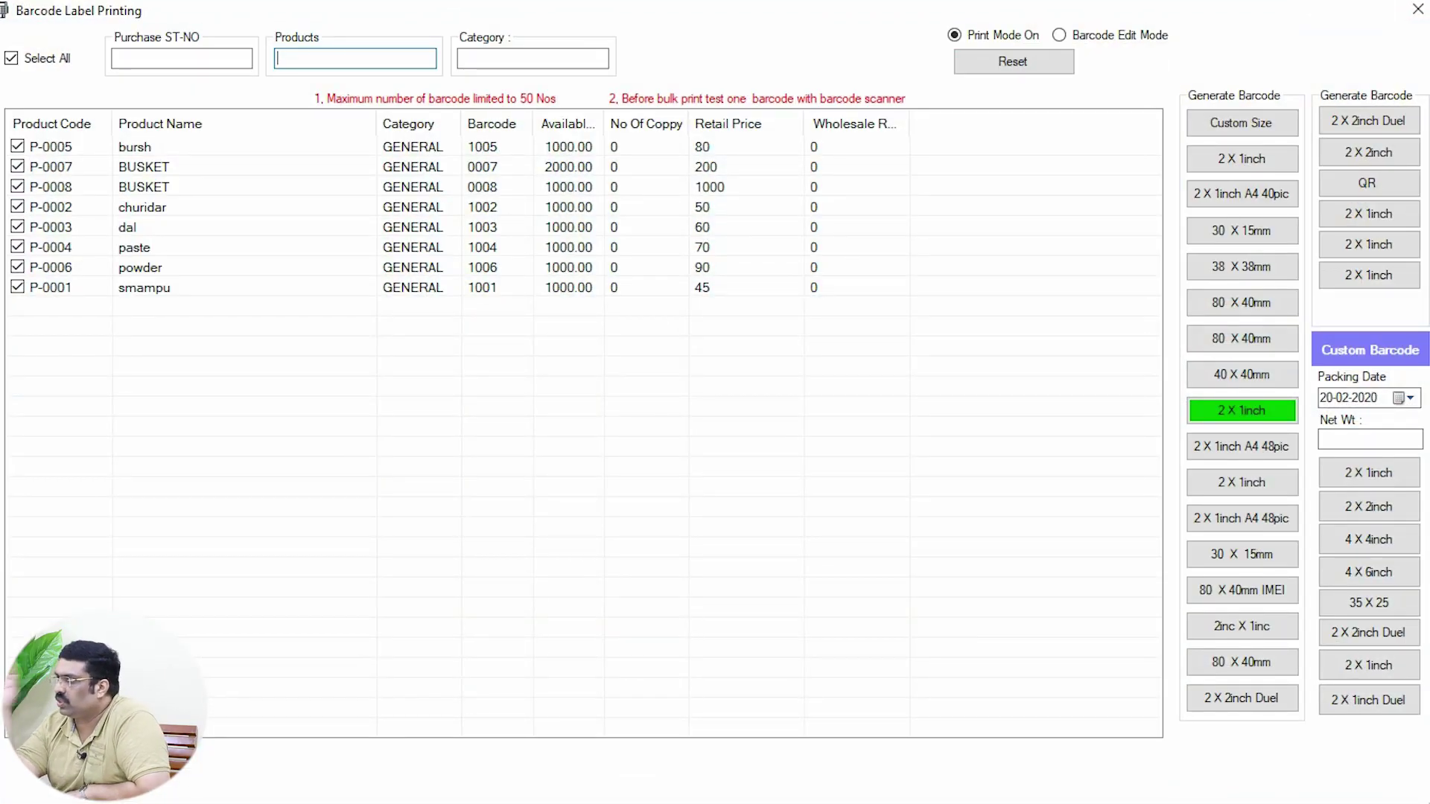
# Set the number of copies for bursh to 1 and preview its barcode label in Custom Size.
pyautogui.doubleClick(645, 147)
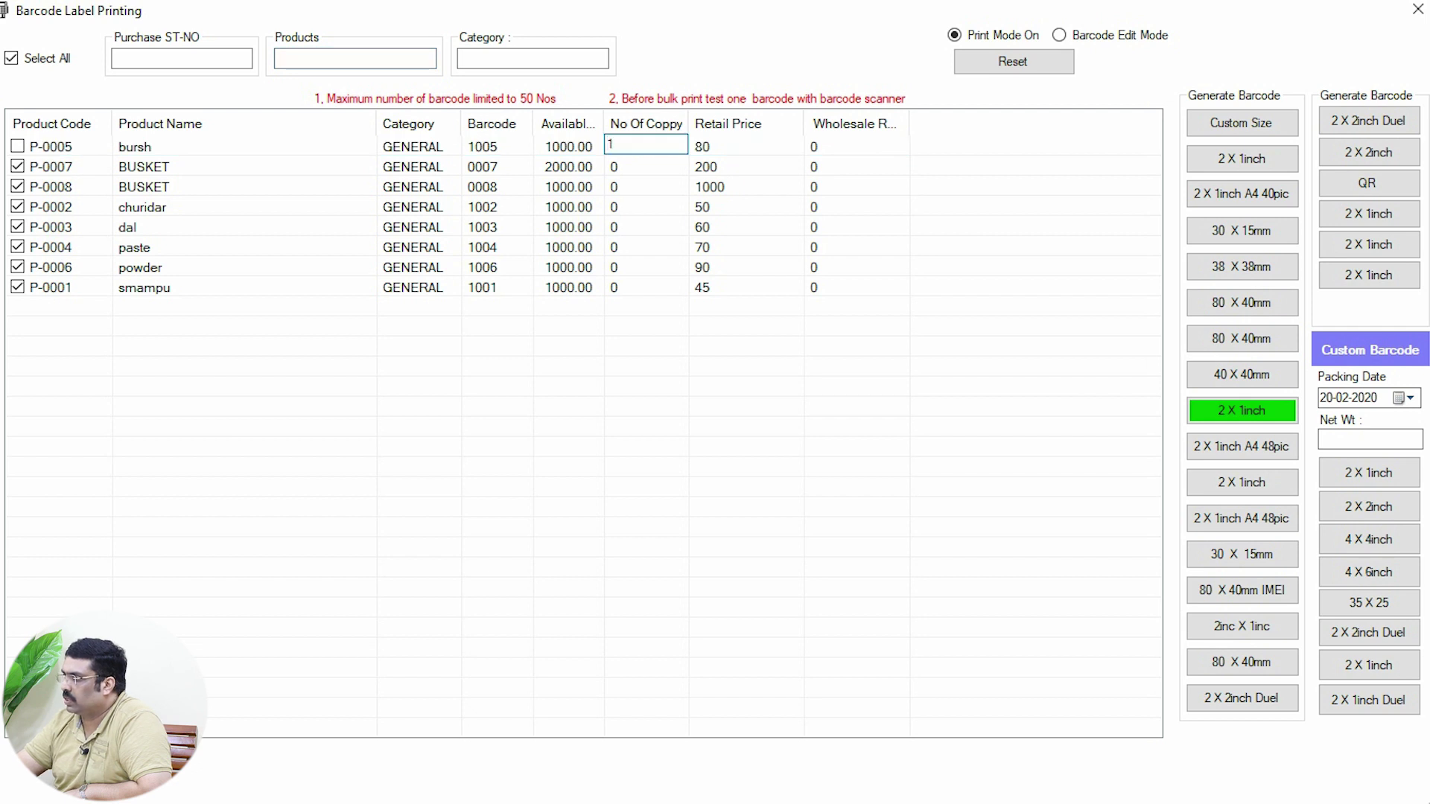
pyautogui.press('Return')
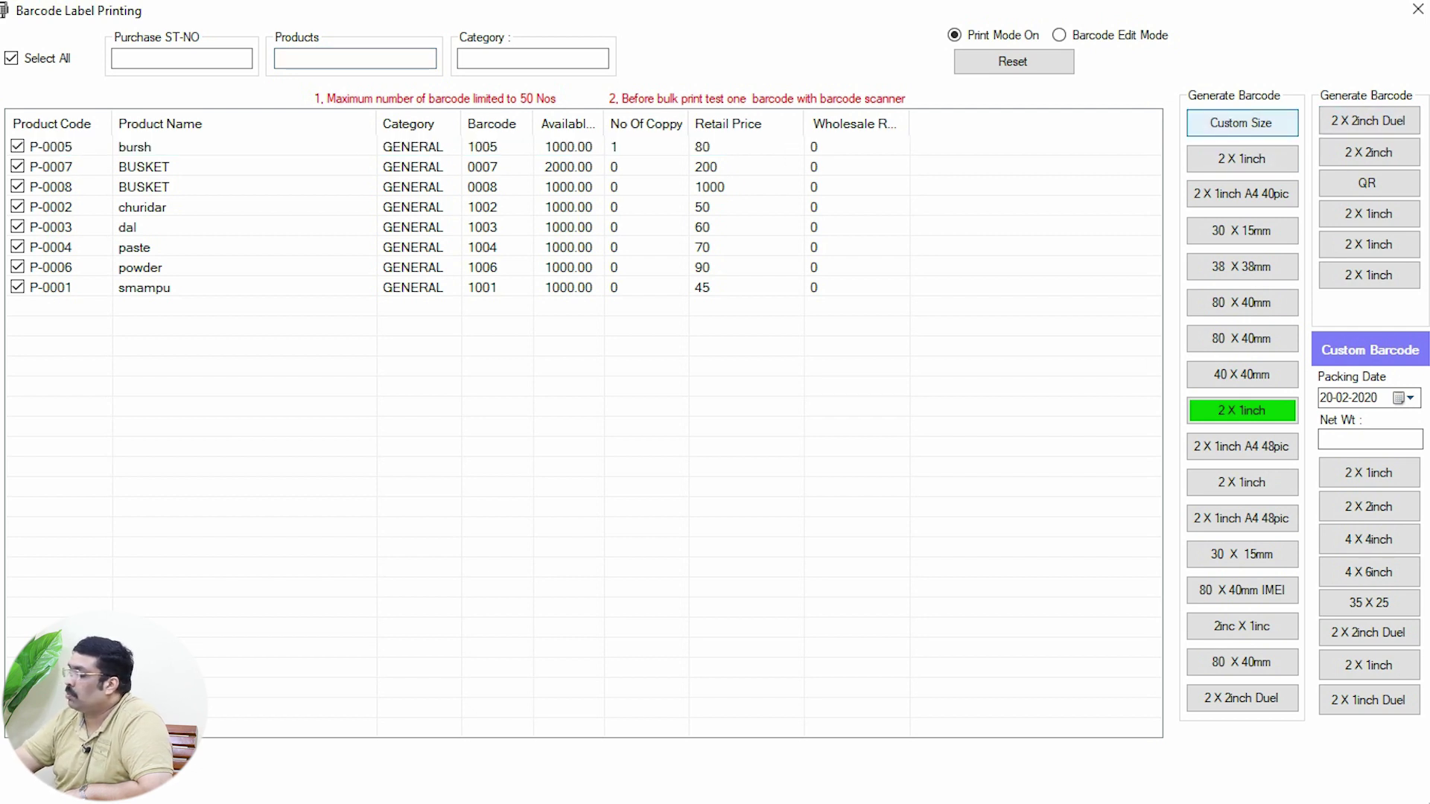
pyautogui.click(1241, 123)
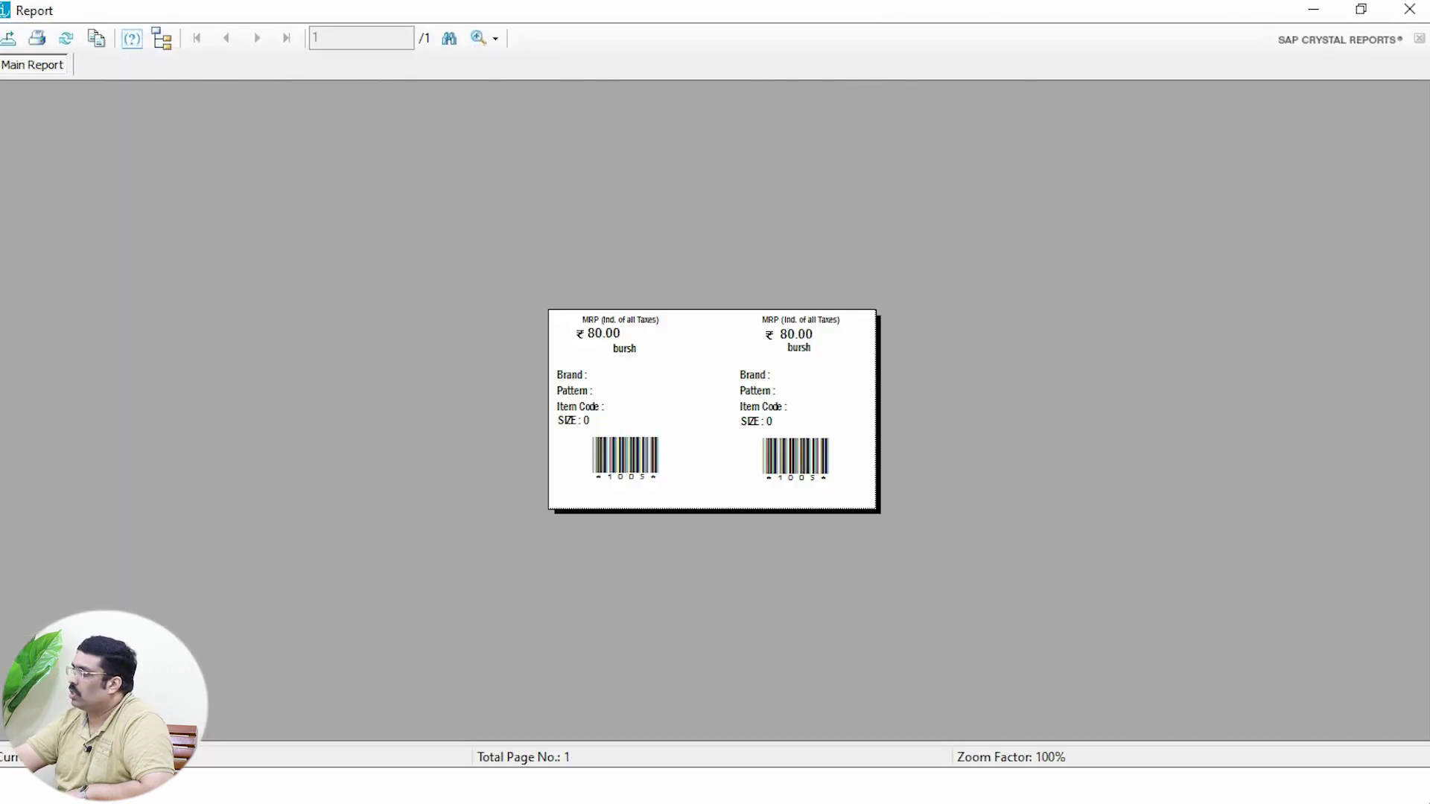
pyautogui.click(1410, 9)
# Preview the bursh label in the 2 X 1inch, 30 X 15mm and 40 X 40mm formats, closing each report.
pyautogui.click(1242, 159)
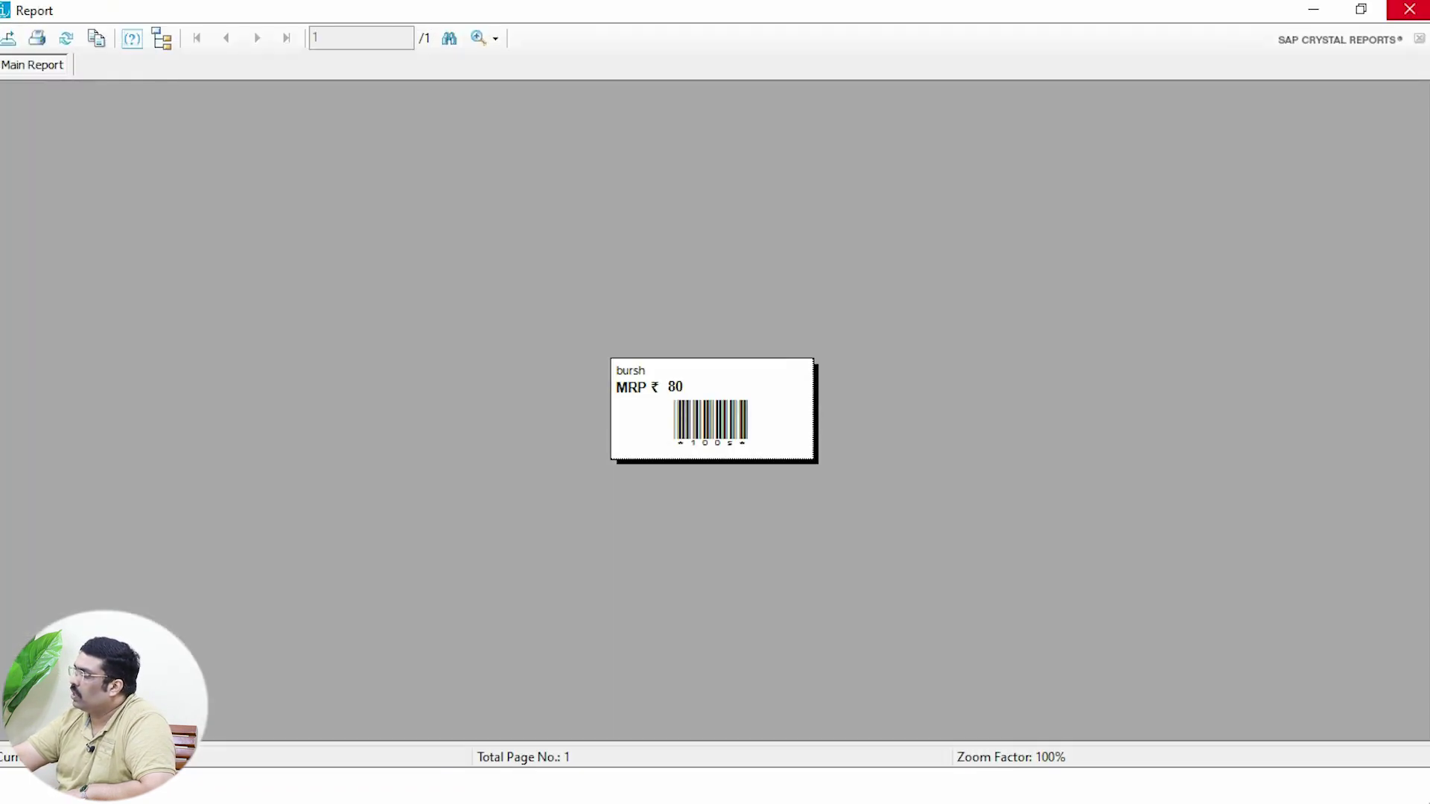
pyautogui.click(1409, 10)
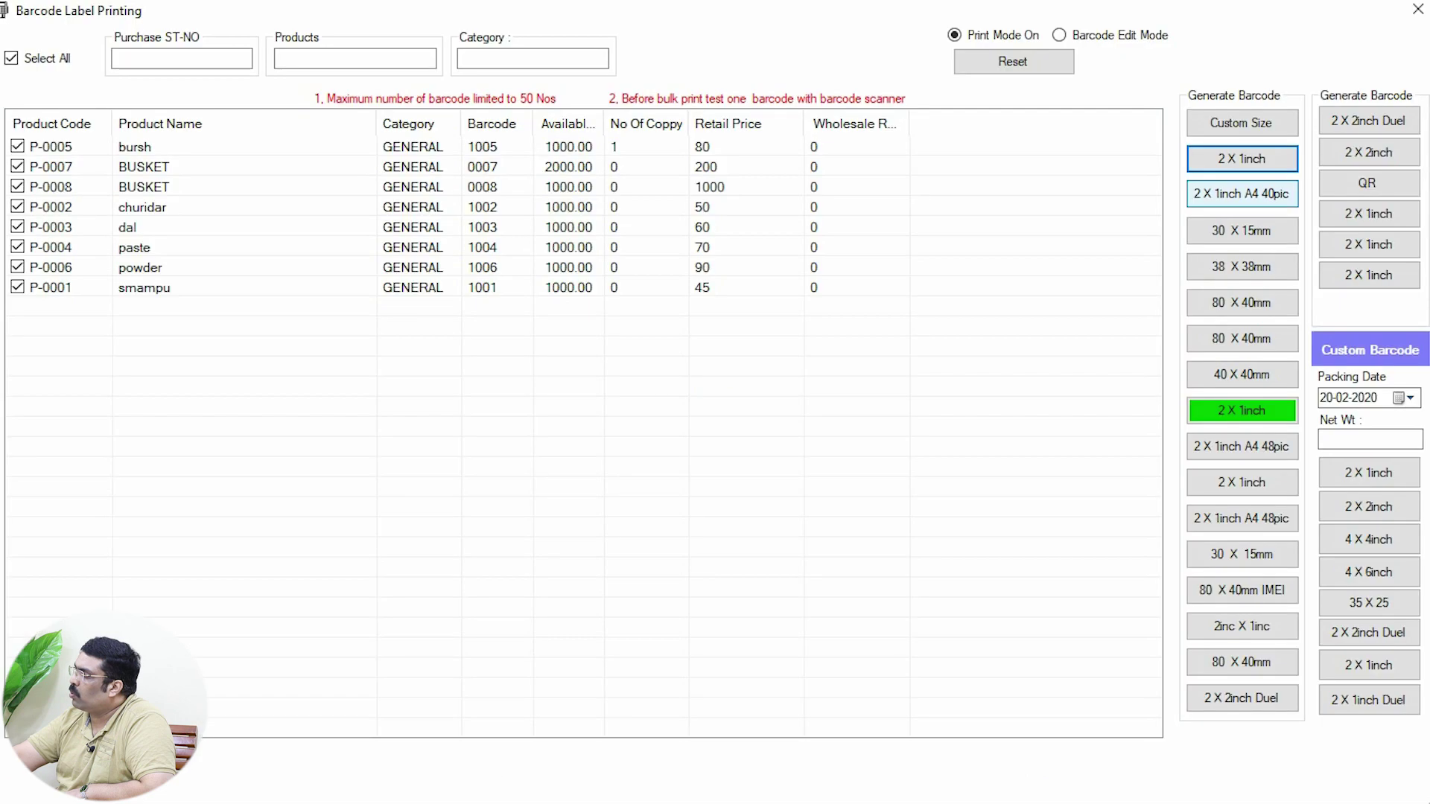
pyautogui.click(1241, 231)
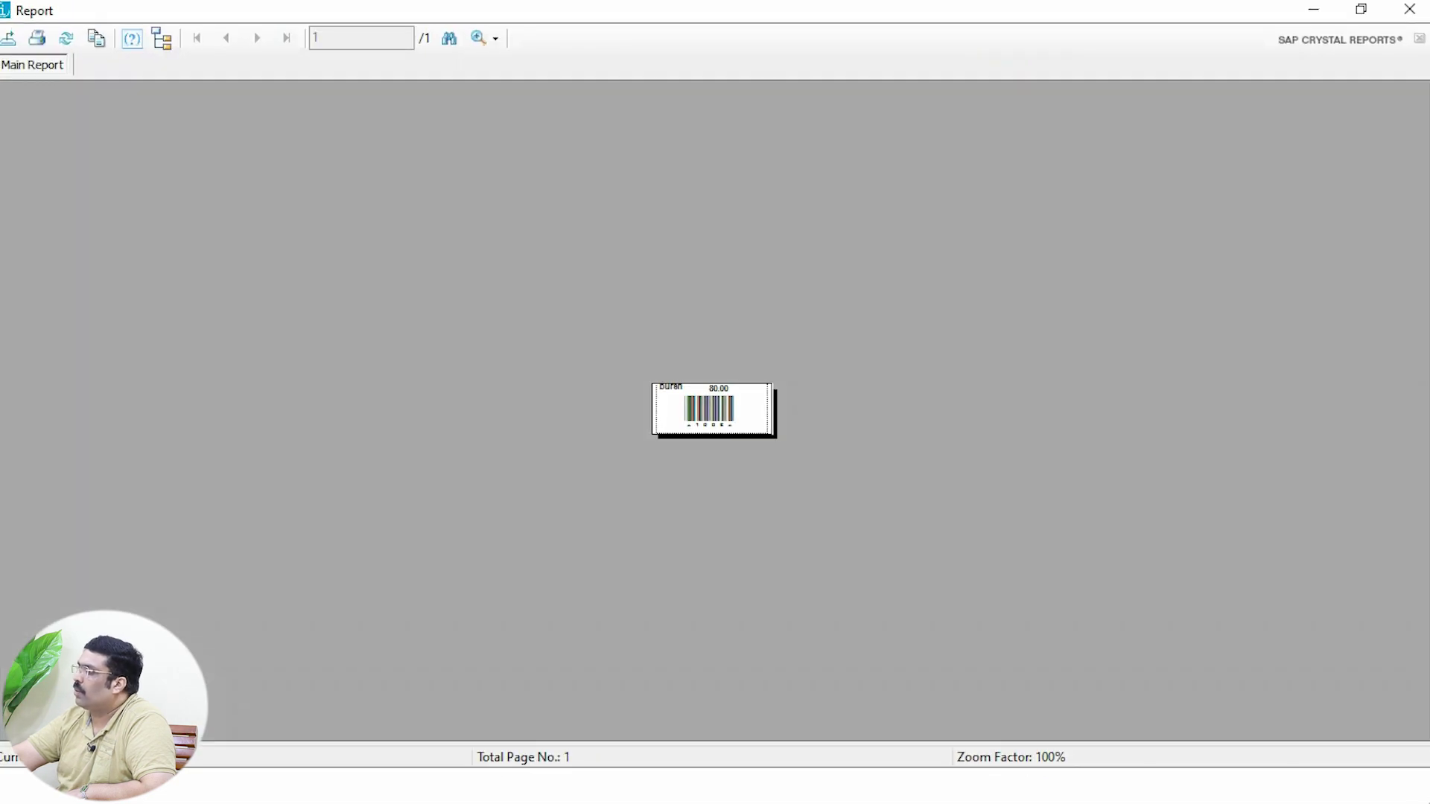
pyautogui.click(1409, 10)
pyautogui.click(1241, 374)
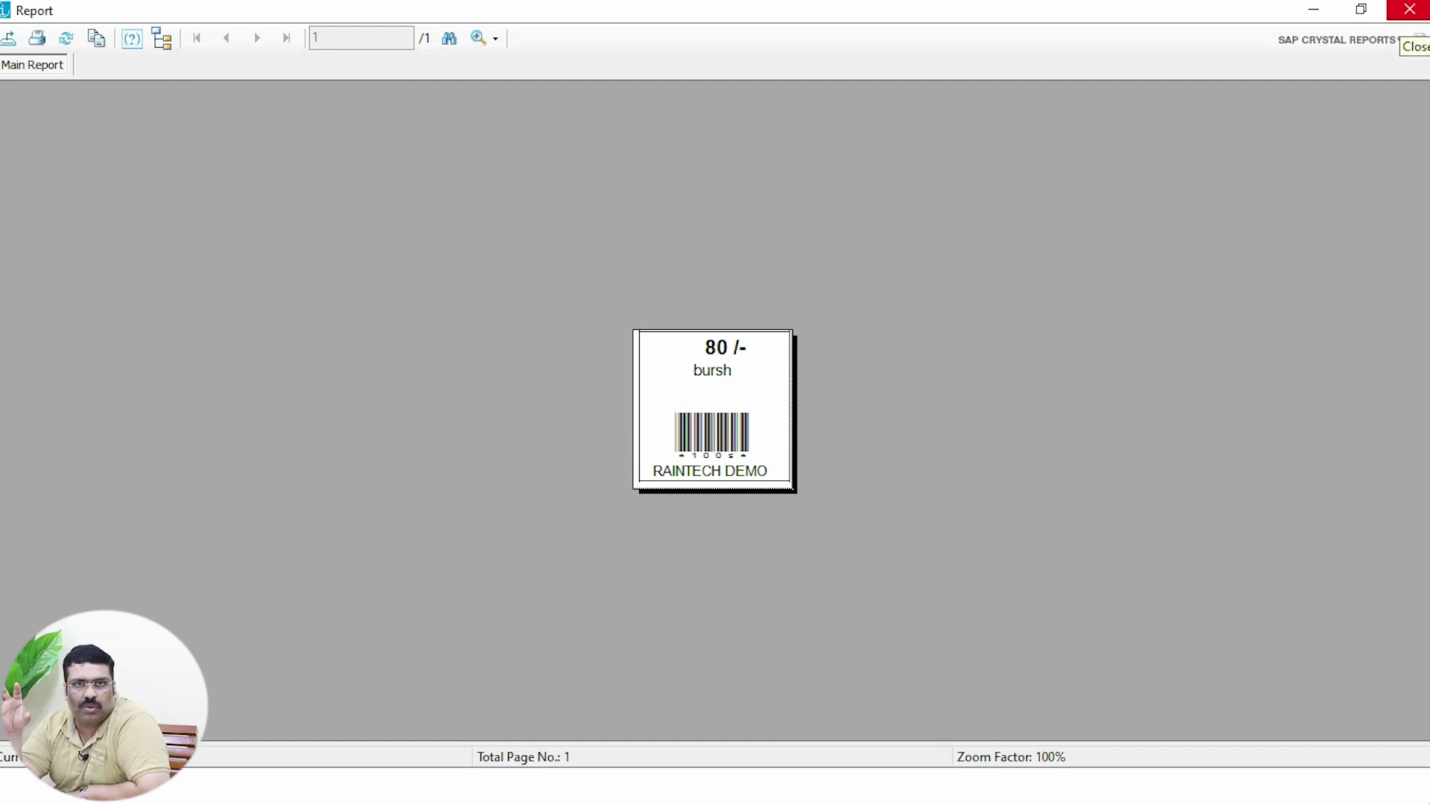
pyautogui.click(1410, 10)
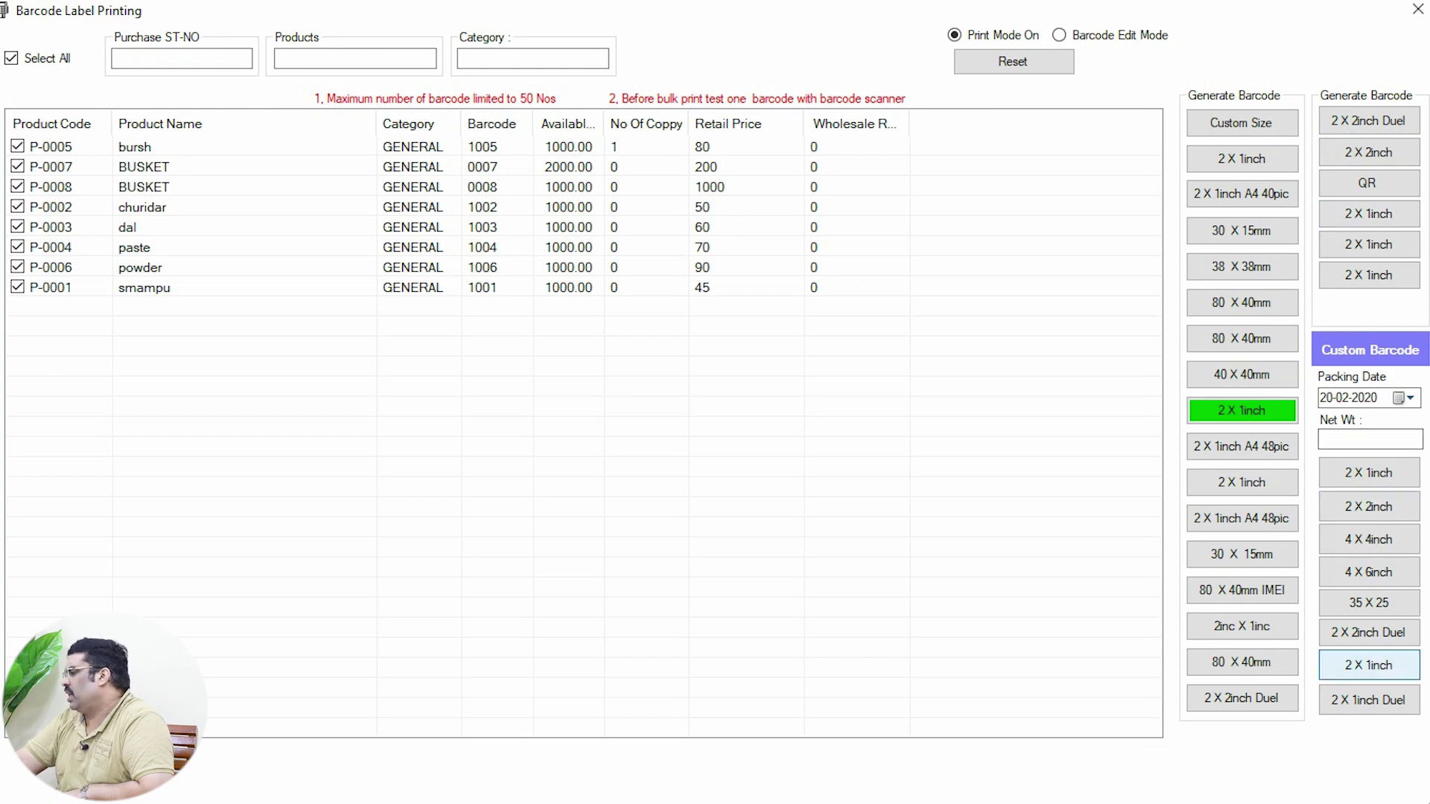
# Preview the bursh label in the Custom Barcode 2 X 1inch format with the packing date, enlarged to 400%.
pyautogui.click(1369, 665)
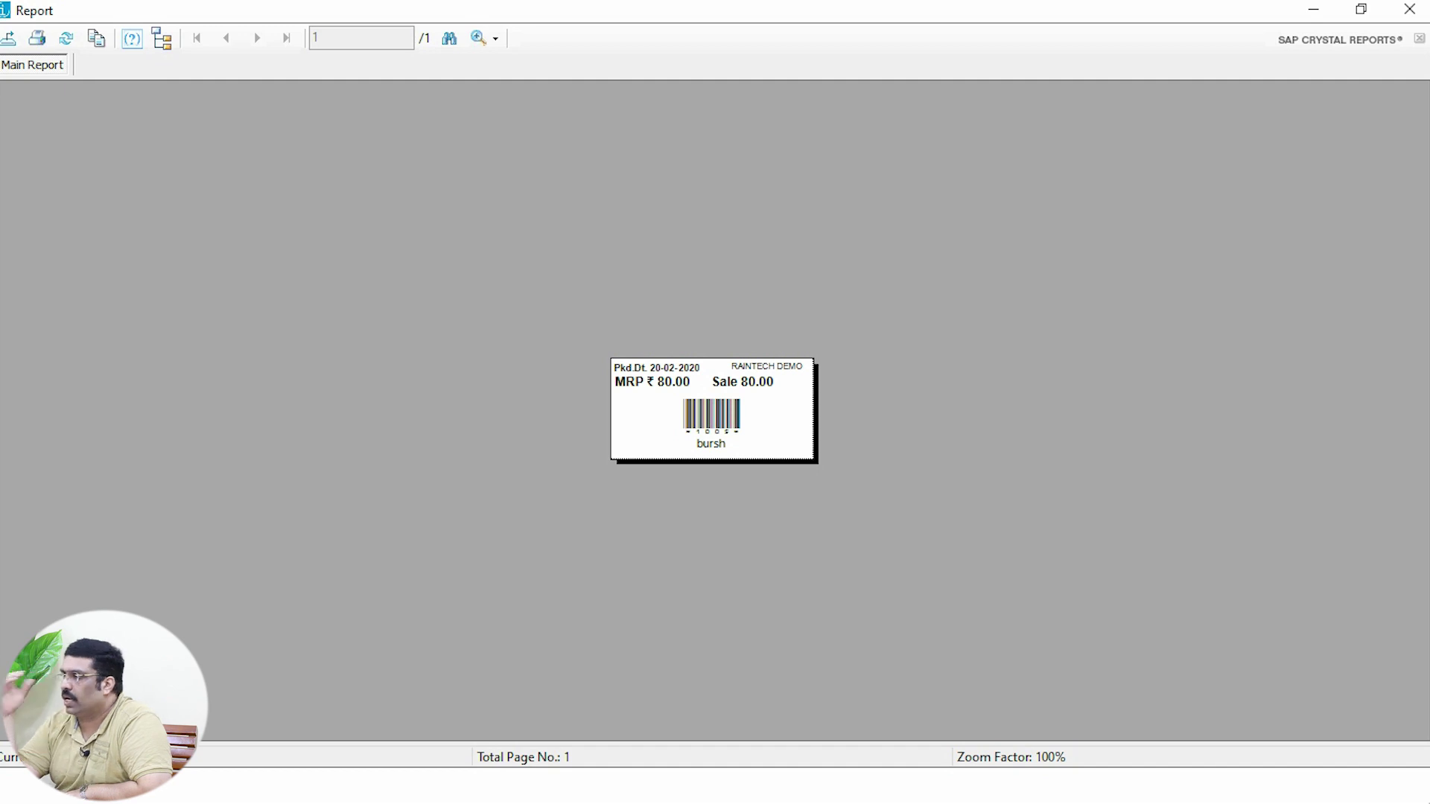
pyautogui.click(495, 38)
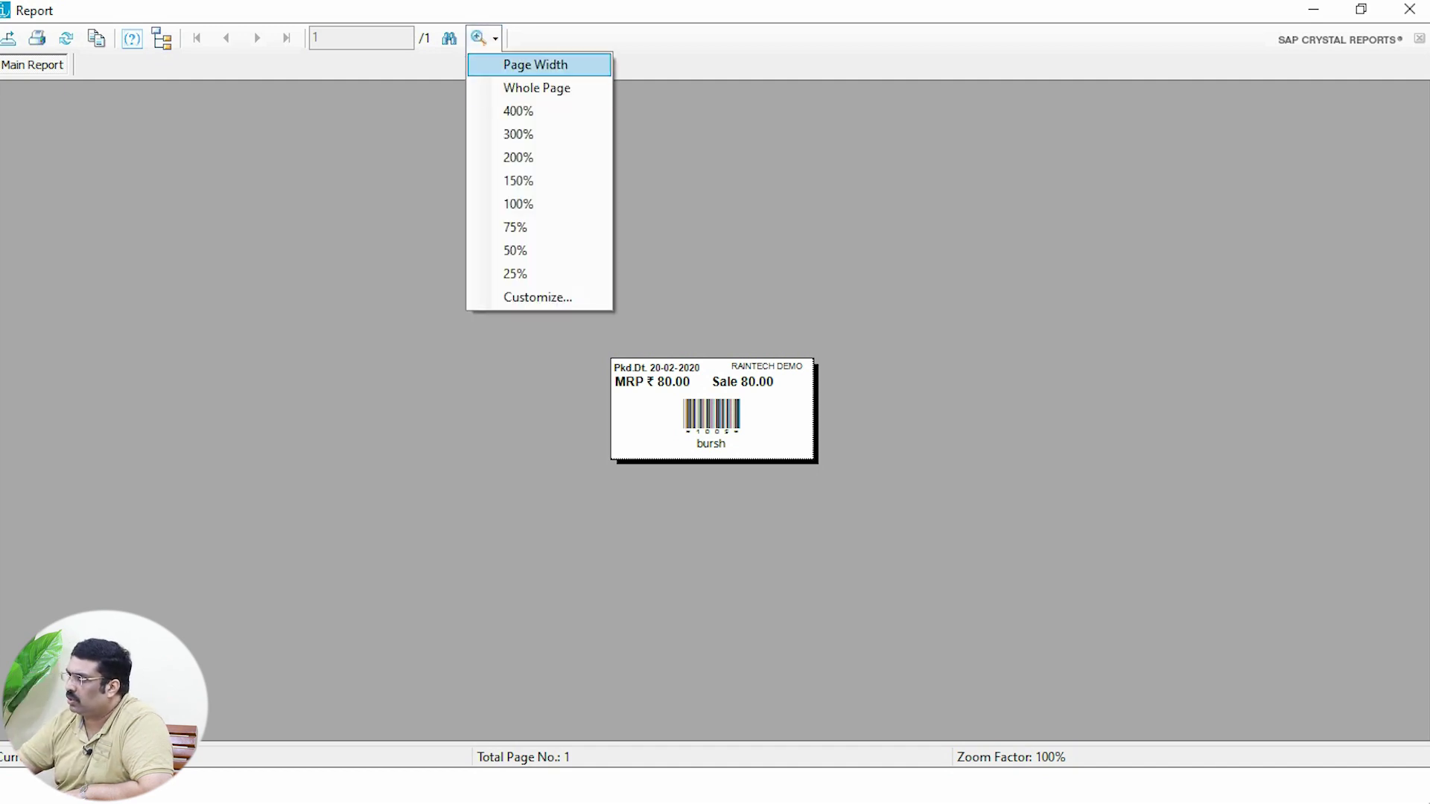
pyautogui.click(521, 113)
pyautogui.click(1409, 9)
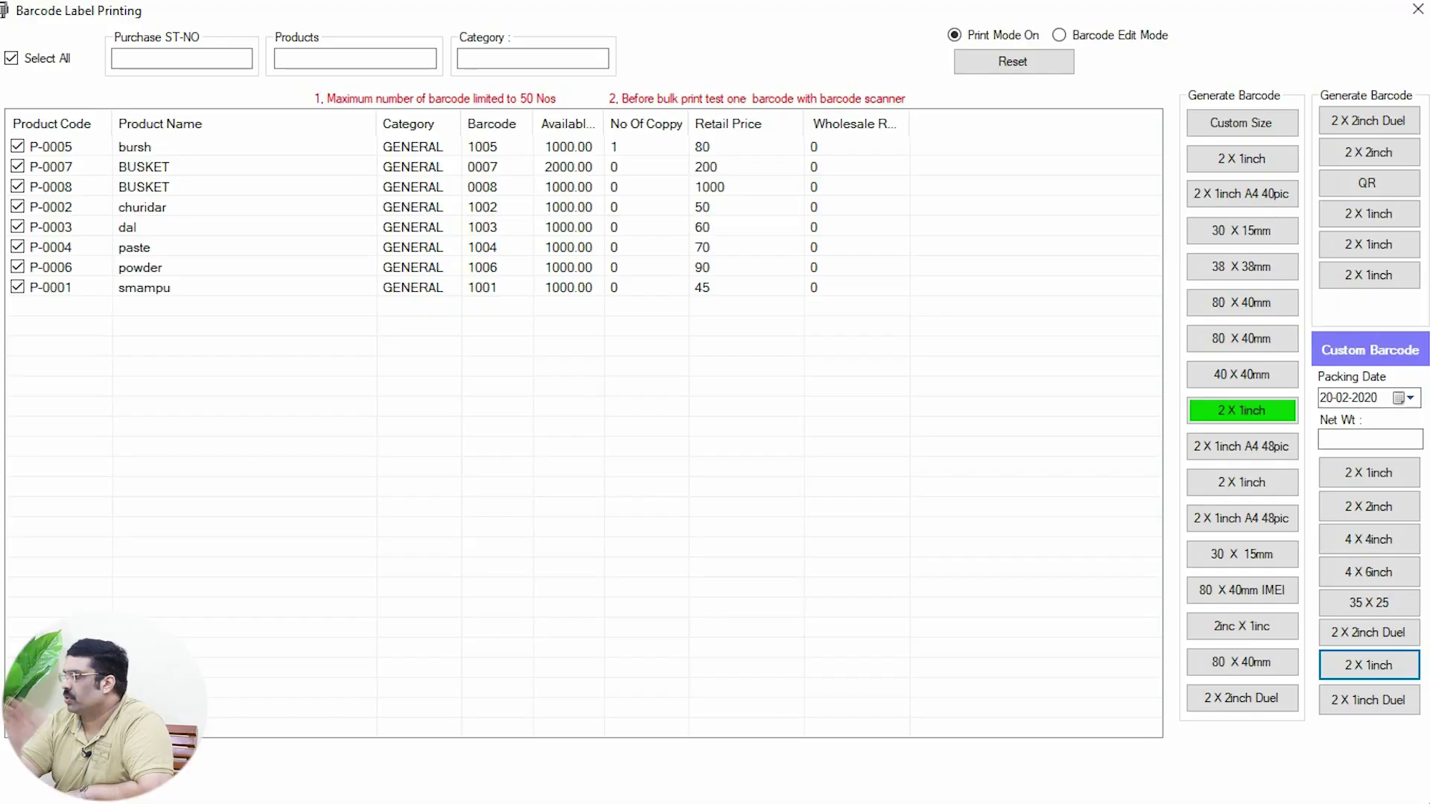
# Preview the bursh label in Custom Size at Whole Page zoom and close the report.
pyautogui.click(1241, 124)
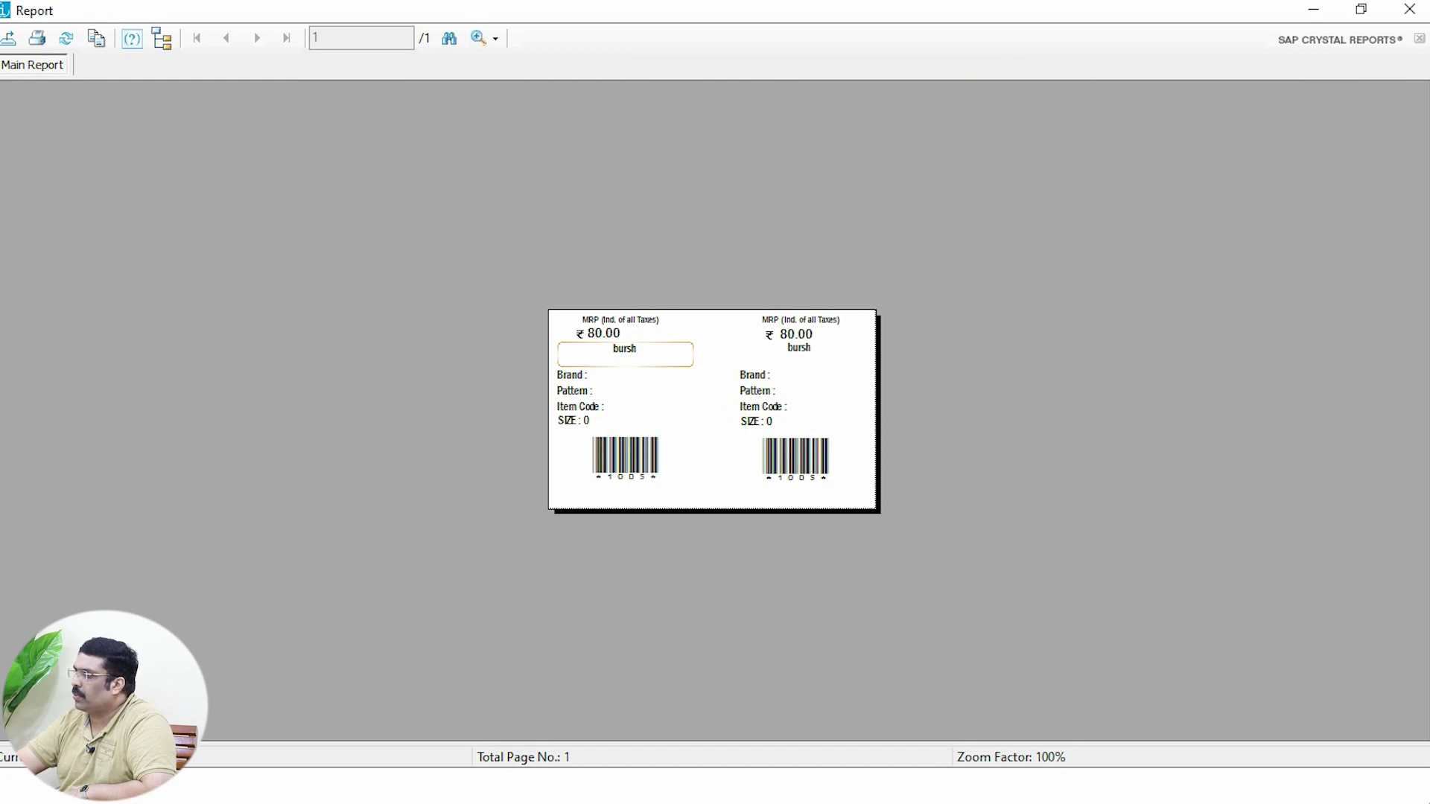
pyautogui.click(496, 38)
pyautogui.click(533, 86)
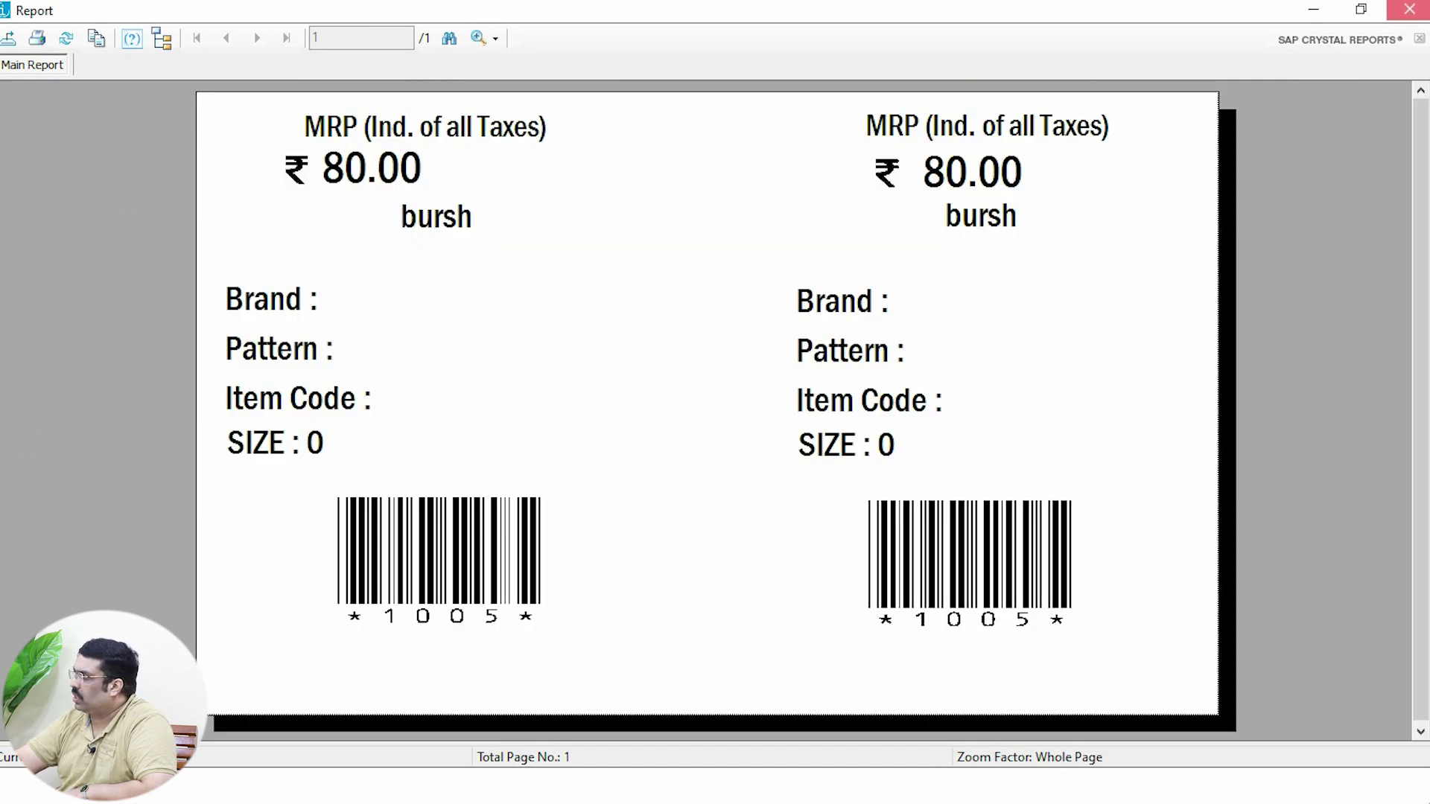
pyautogui.click(1409, 10)
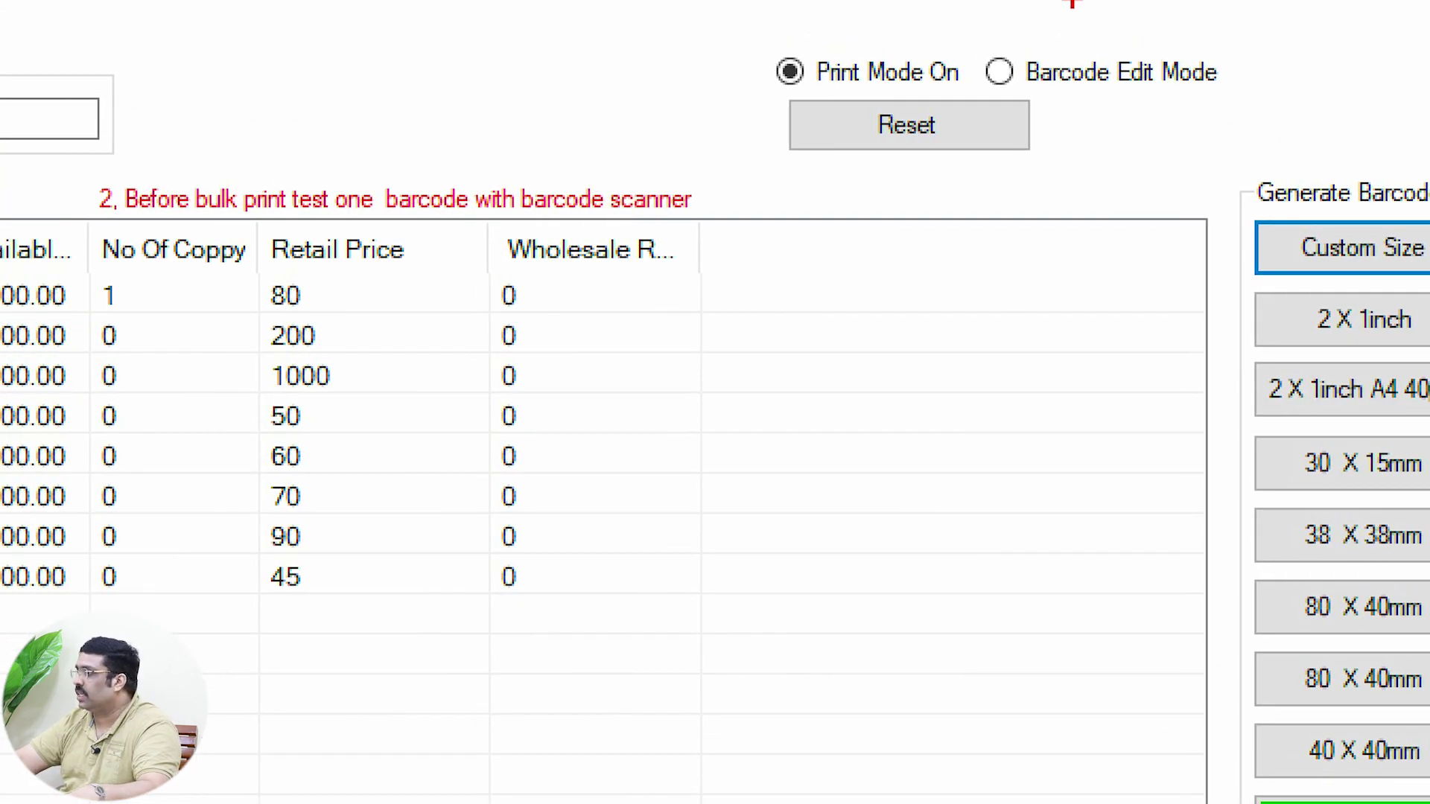
# Turn on Barcode Edit Mode and open the Custom Size label layout for editing.
pyautogui.moveTo(686, 17); pyautogui.dragTo(934, 113)
pyautogui.moveTo(966, 33); pyautogui.dragTo(1226, 104)
pyautogui.click(999, 71)
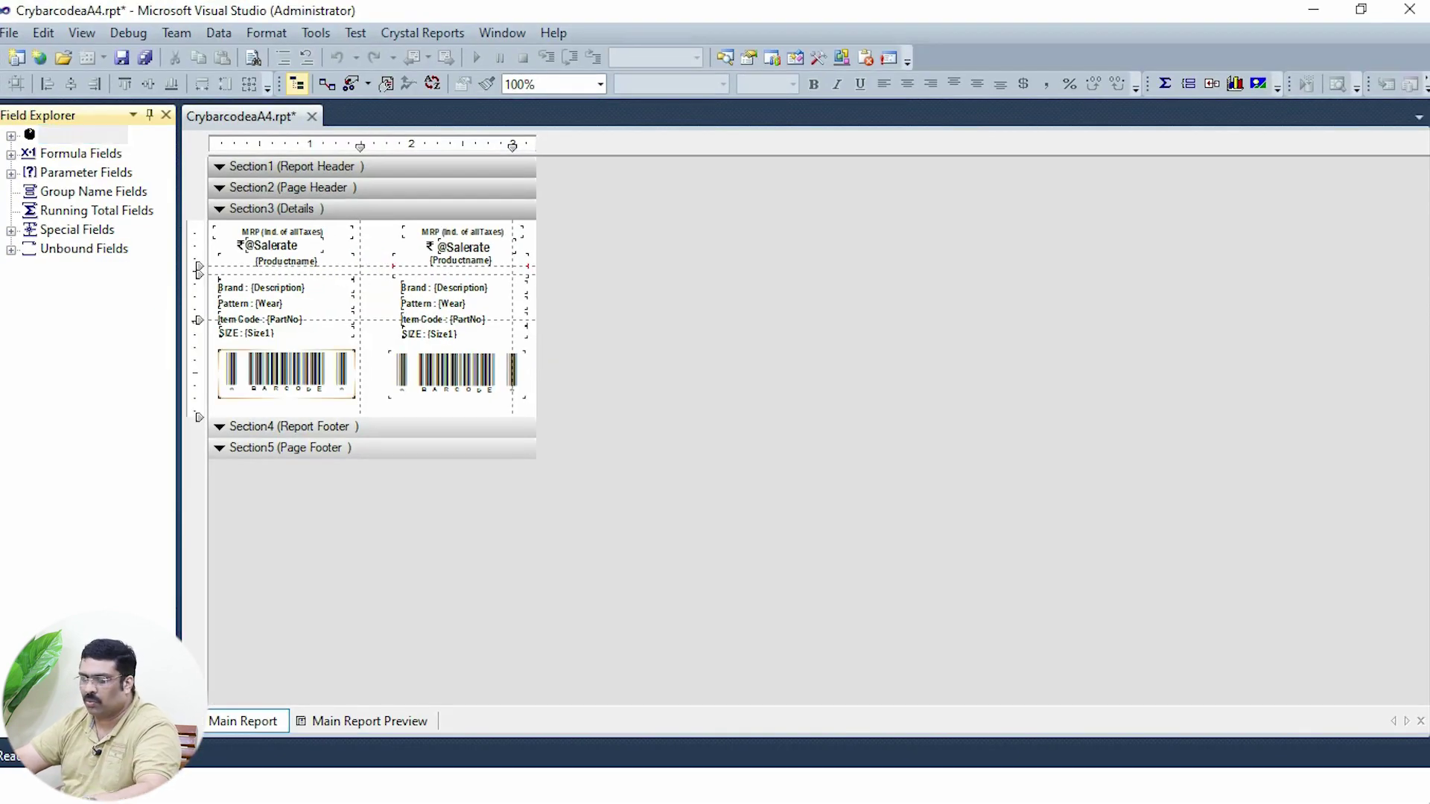
# Move the second label's SIZE text and barcode slightly lower in the Details section.
pyautogui.click(286, 373)
pyautogui.click(454, 372)
pyautogui.moveTo(454, 373); pyautogui.dragTo(570, 387)
pyautogui.click(428, 334)
pyautogui.moveTo(429, 334); pyautogui.dragTo(459, 342)
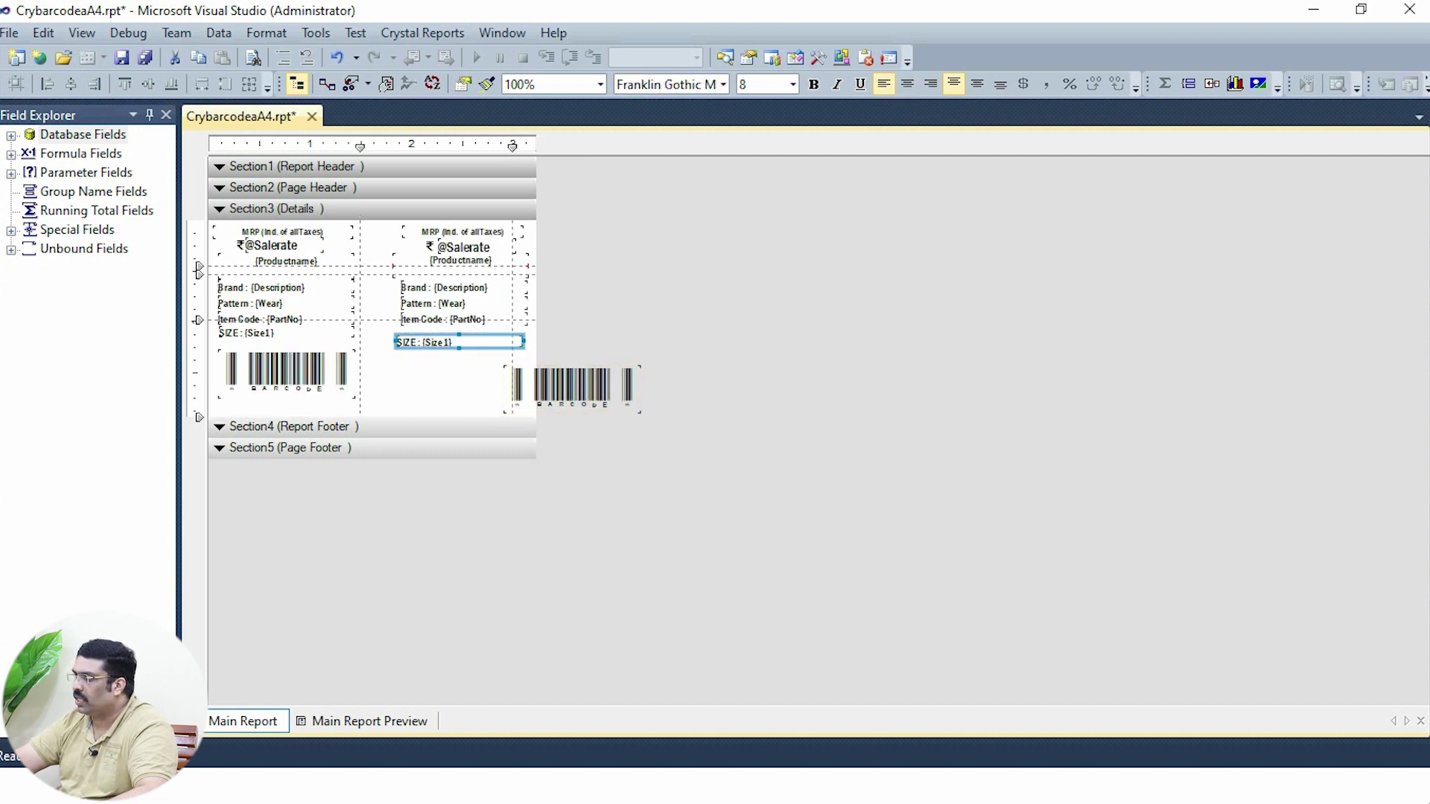
pyautogui.moveTo(572, 387); pyautogui.dragTo(448, 380)
# List the barcode table's database fields and place the Description field over the second label's SIZE line.
pyautogui.doubleClick(82, 135)
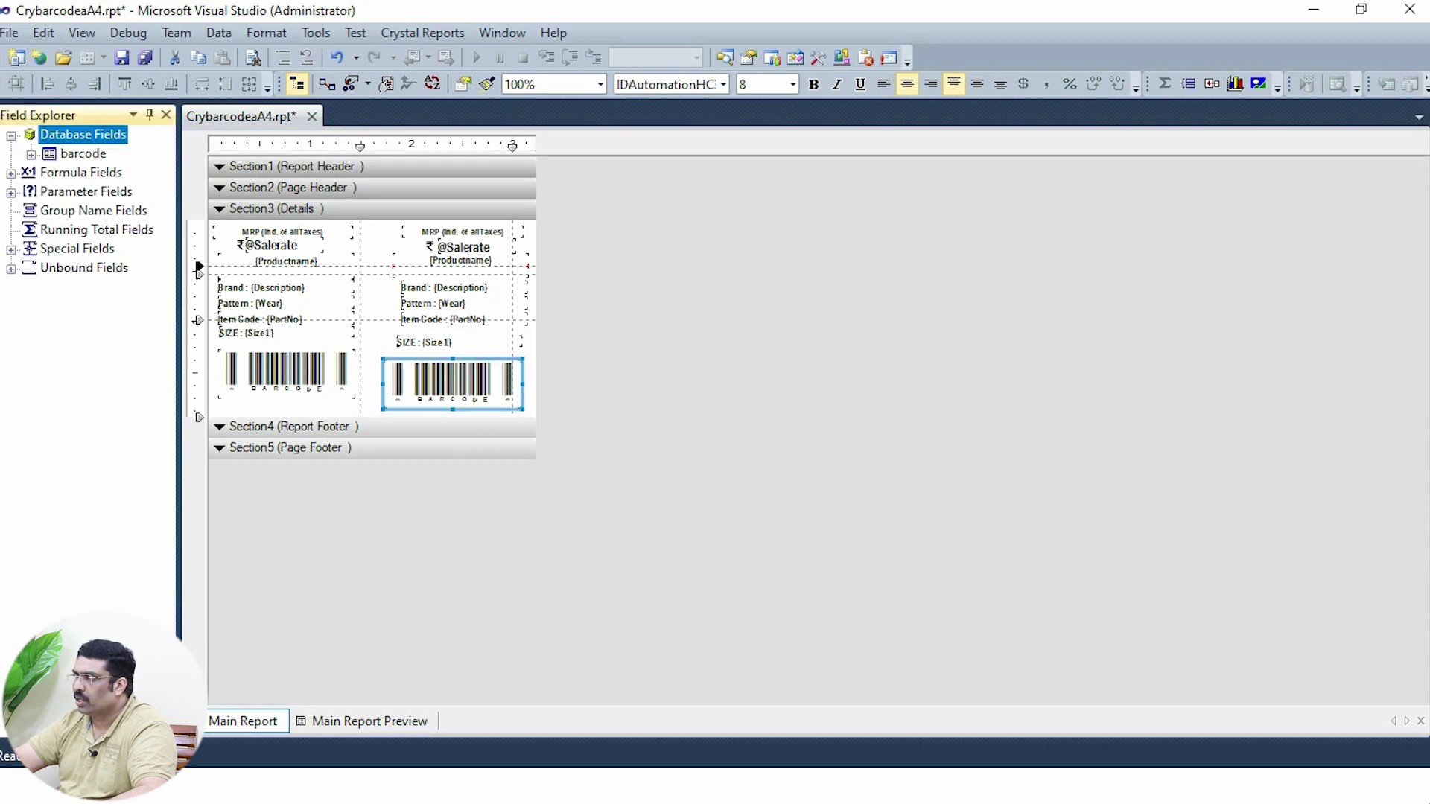
pyautogui.doubleClick(83, 154)
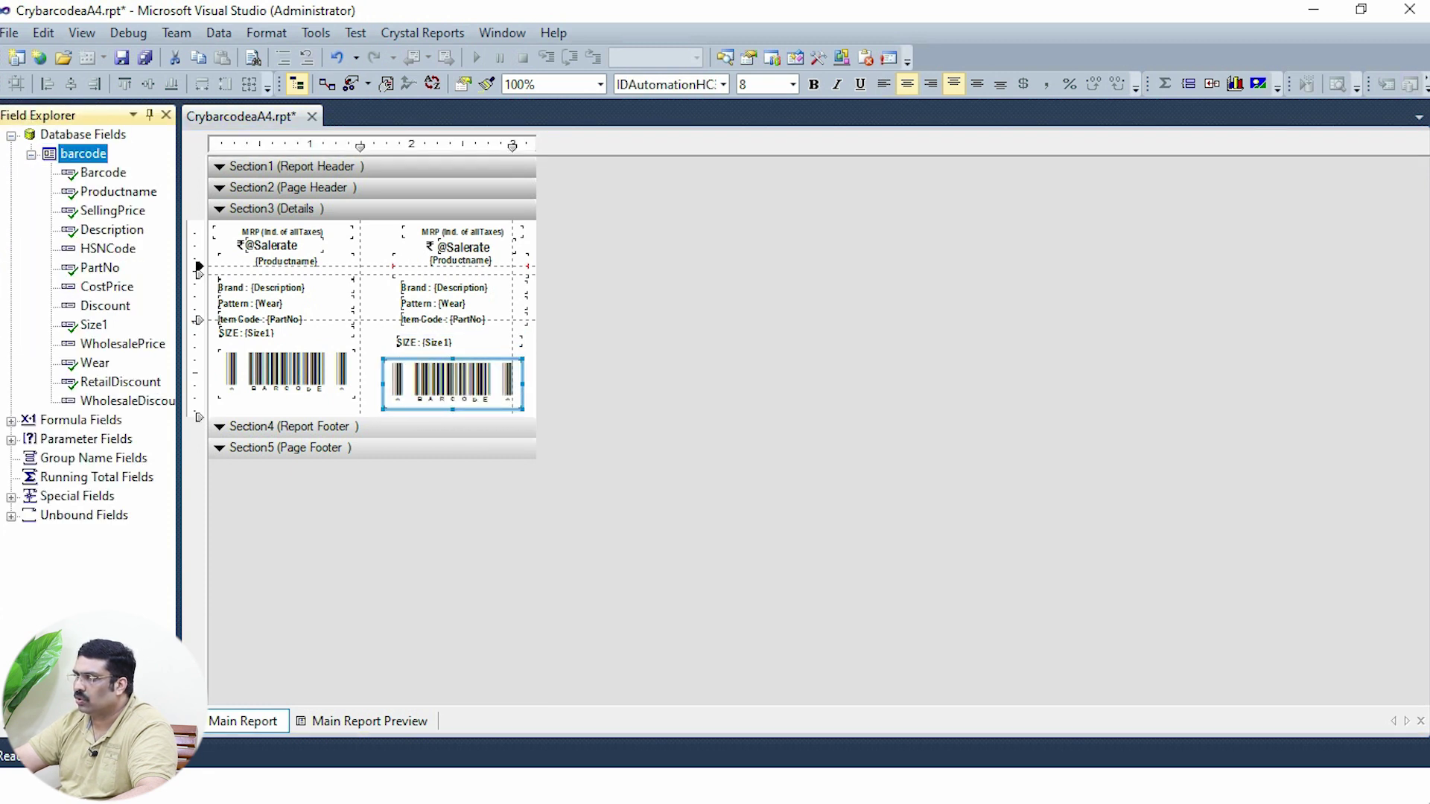
pyautogui.moveTo(23, 167); pyautogui.dragTo(122, 395)
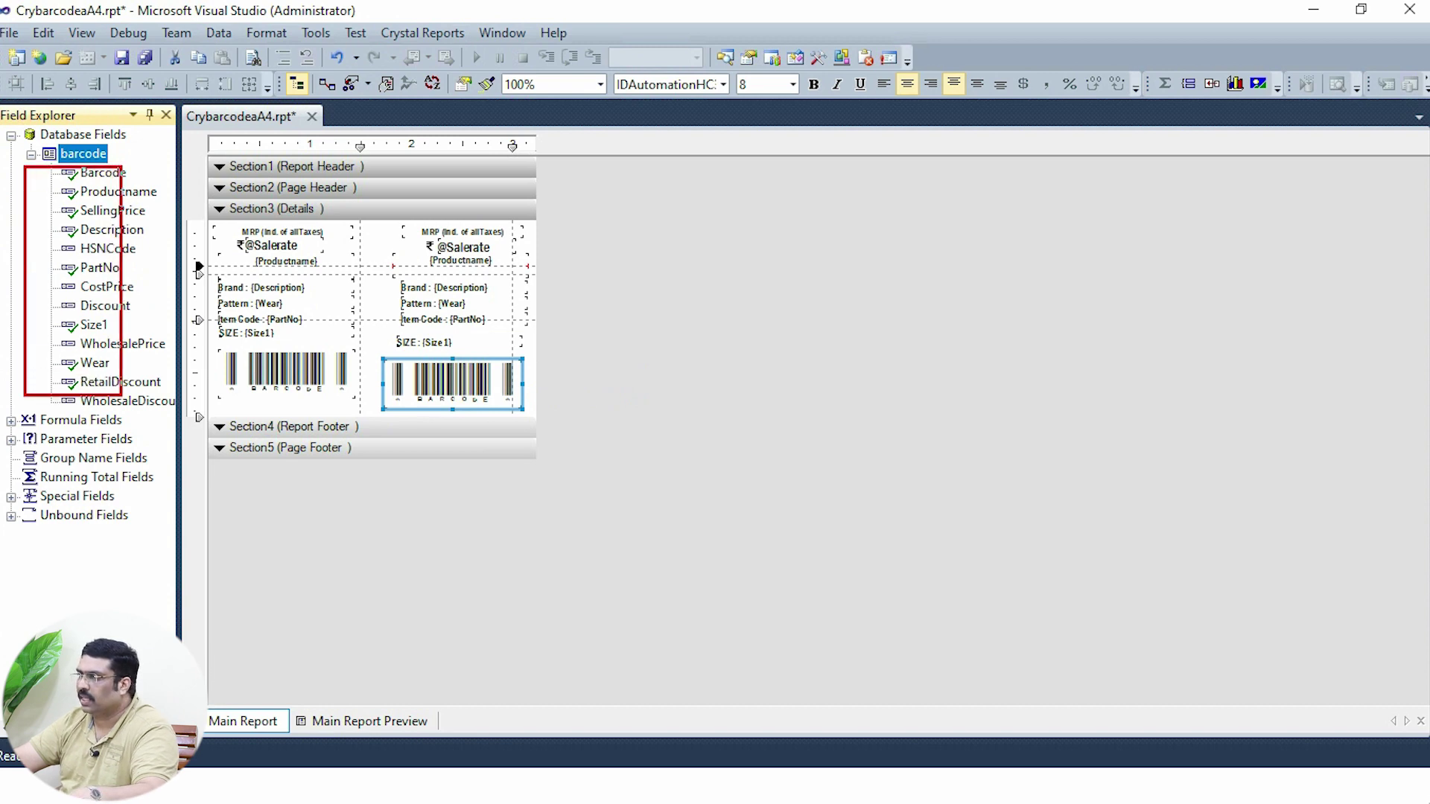
pyautogui.press('Escape')
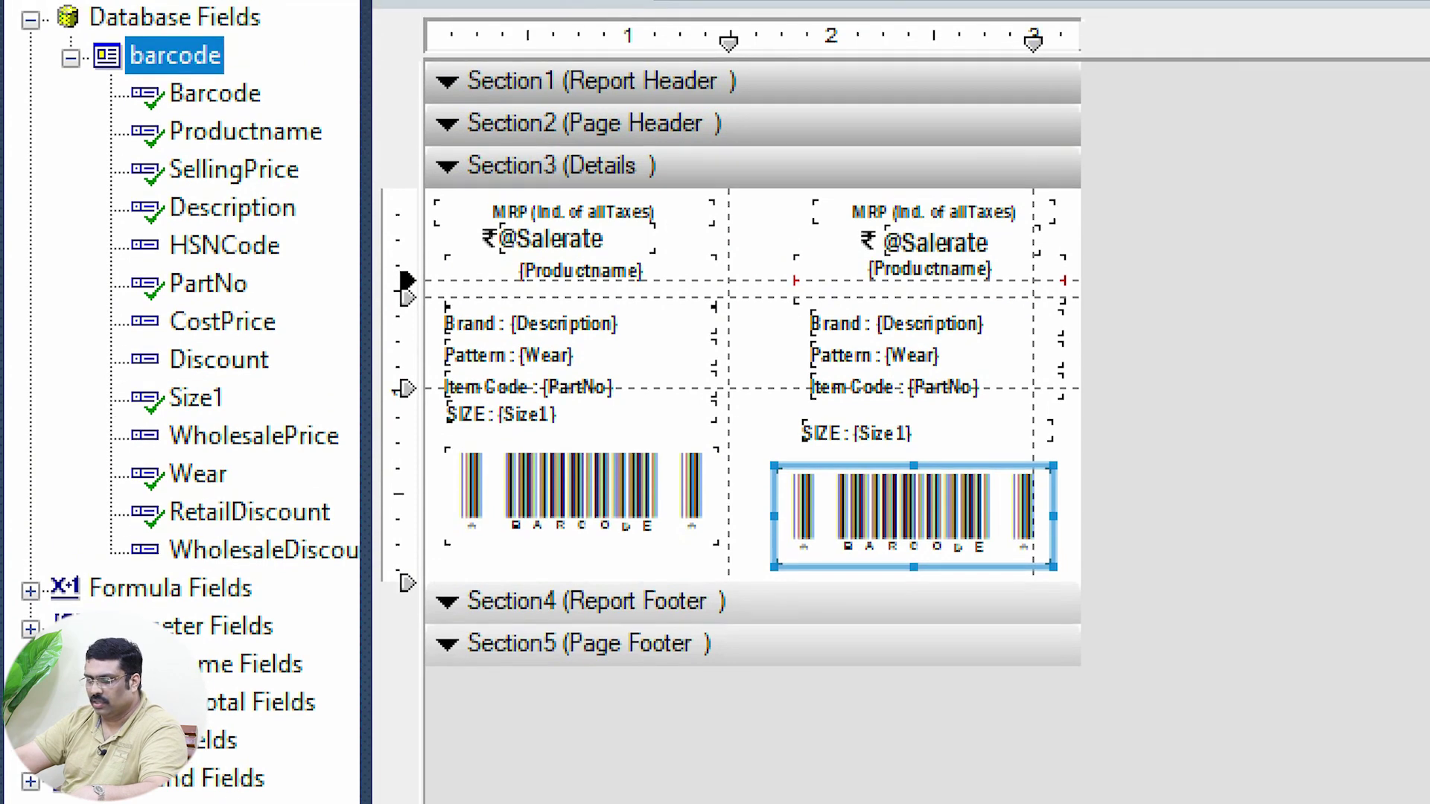
pyautogui.moveTo(91, 52)
pyautogui.mouseDown()
pyautogui.moveTo(319, 448)
pyautogui.moveTo(322, 595)
pyautogui.mouseUp()
pyautogui.press('Escape')
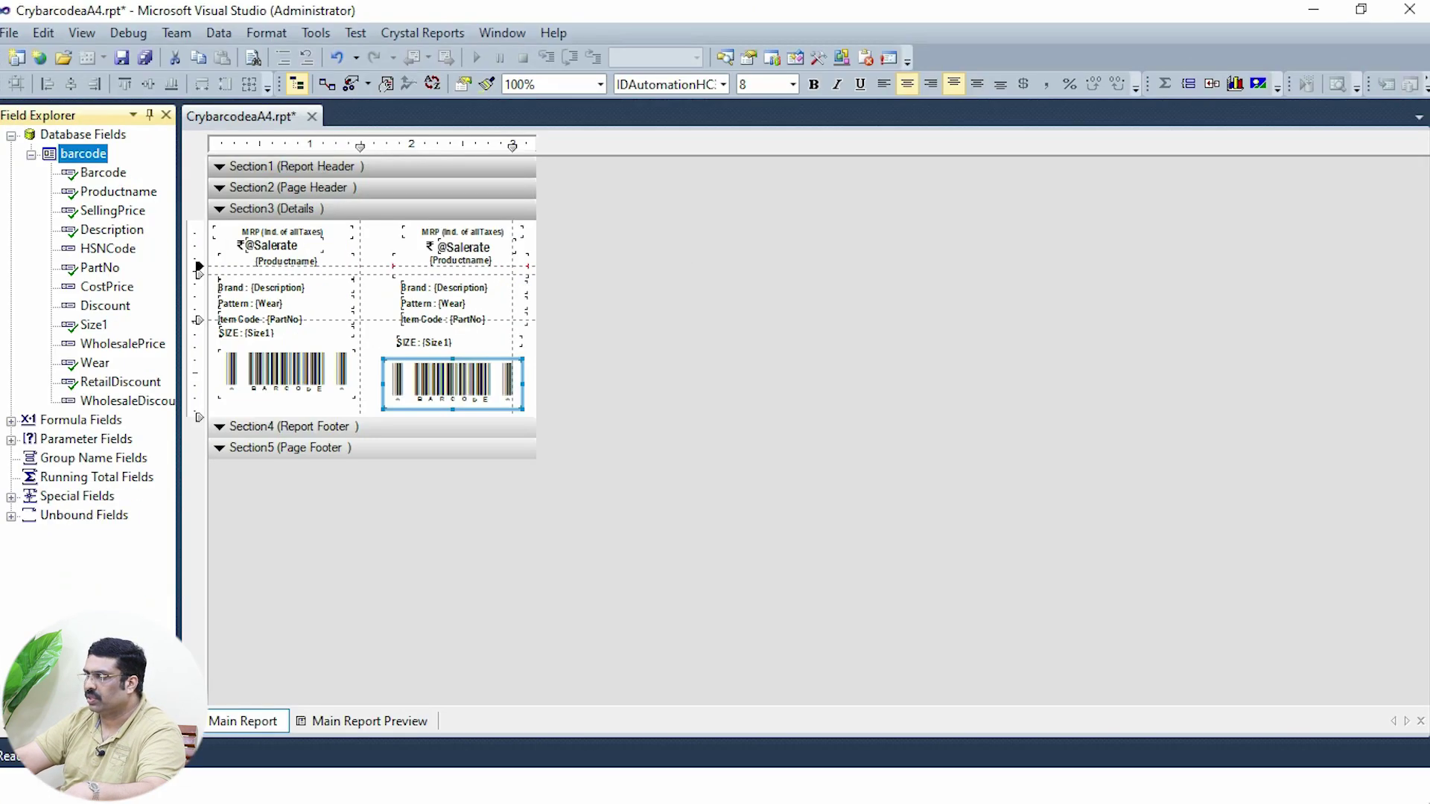
pyautogui.click(111, 230)
pyautogui.moveTo(111, 230); pyautogui.dragTo(438, 342)
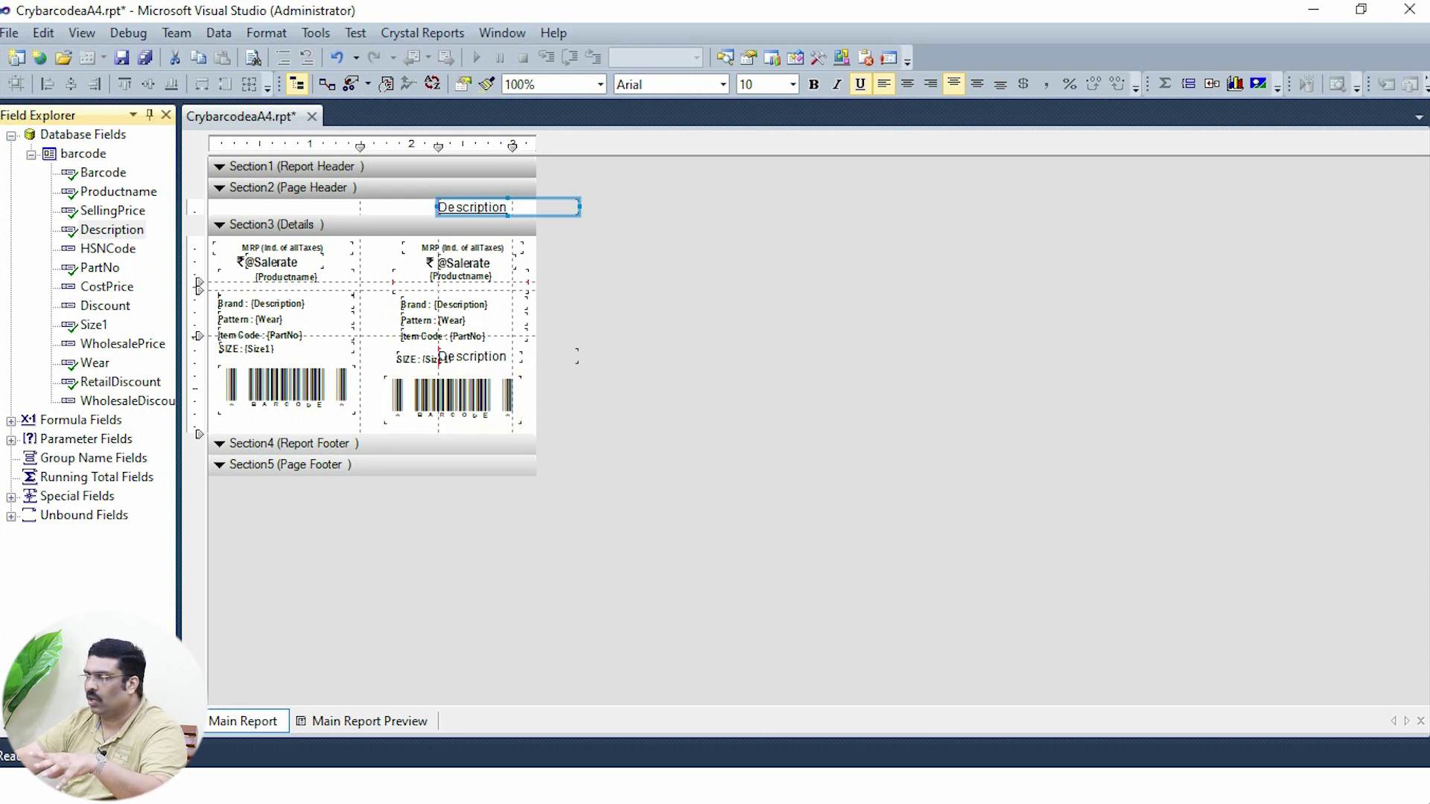
# Check the horizontal and vertical label dimensions in the report's page setup and leave it without changes.
pyautogui.rightClick(371, 411)
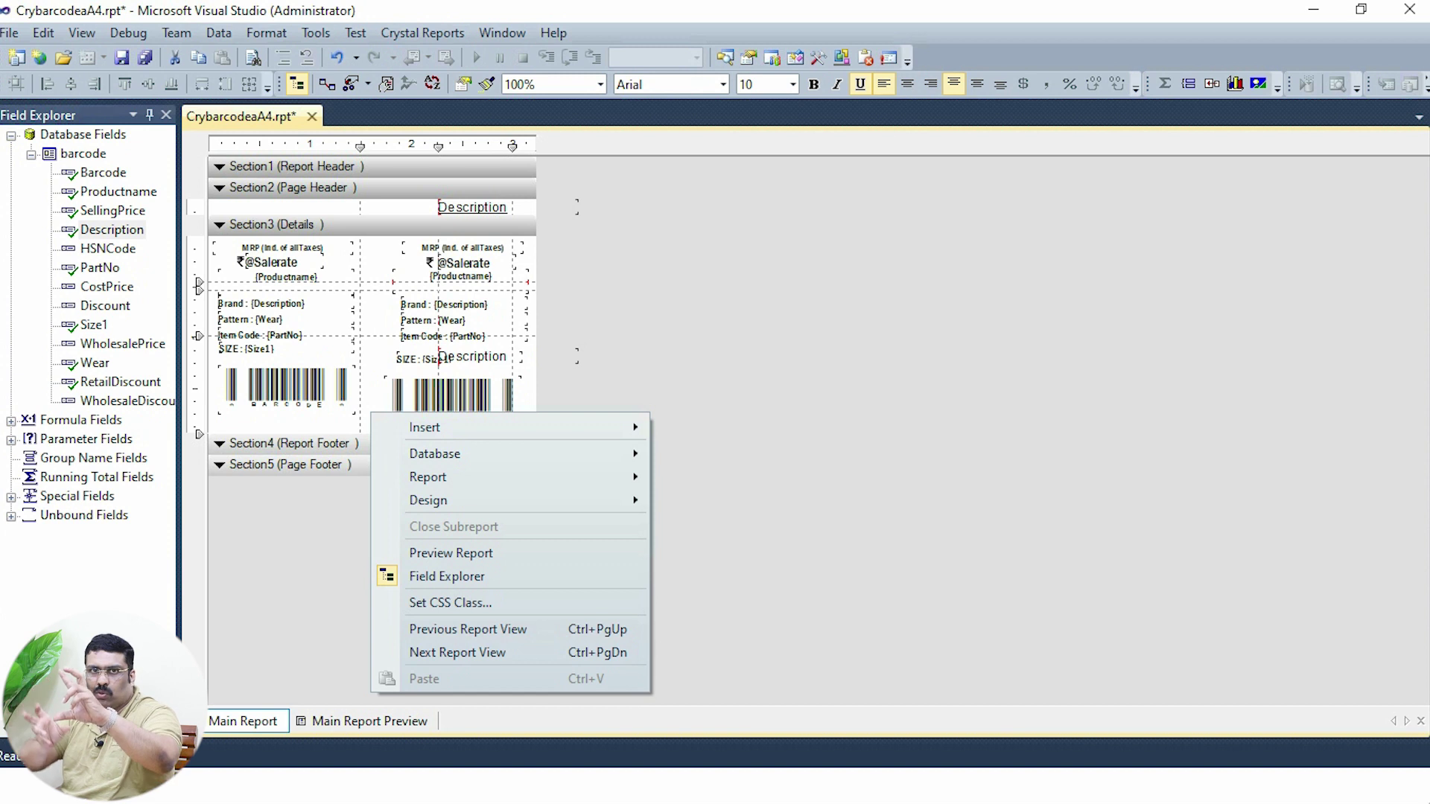
pyautogui.moveTo(446, 428)
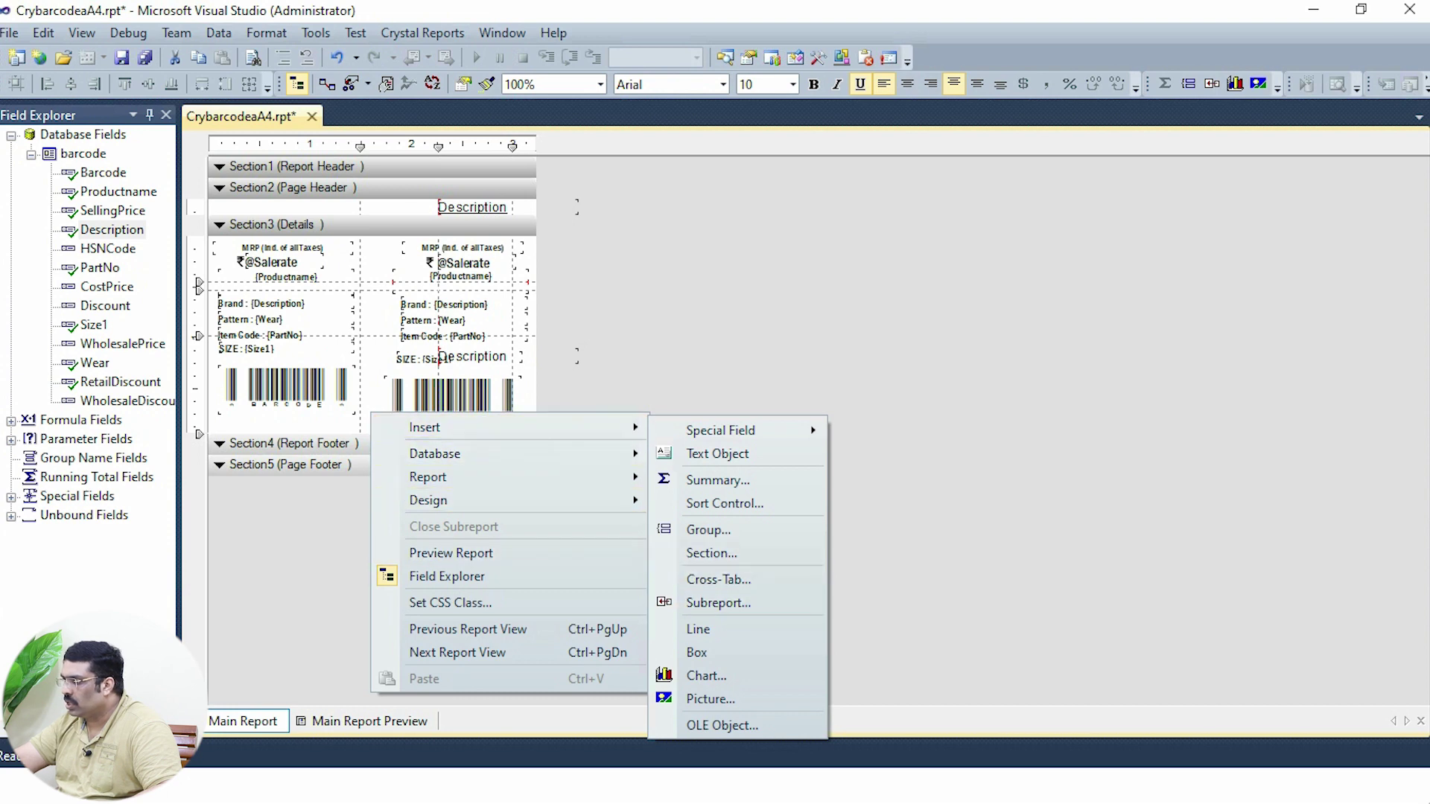
pyautogui.moveTo(509, 501)
pyautogui.click(722, 503)
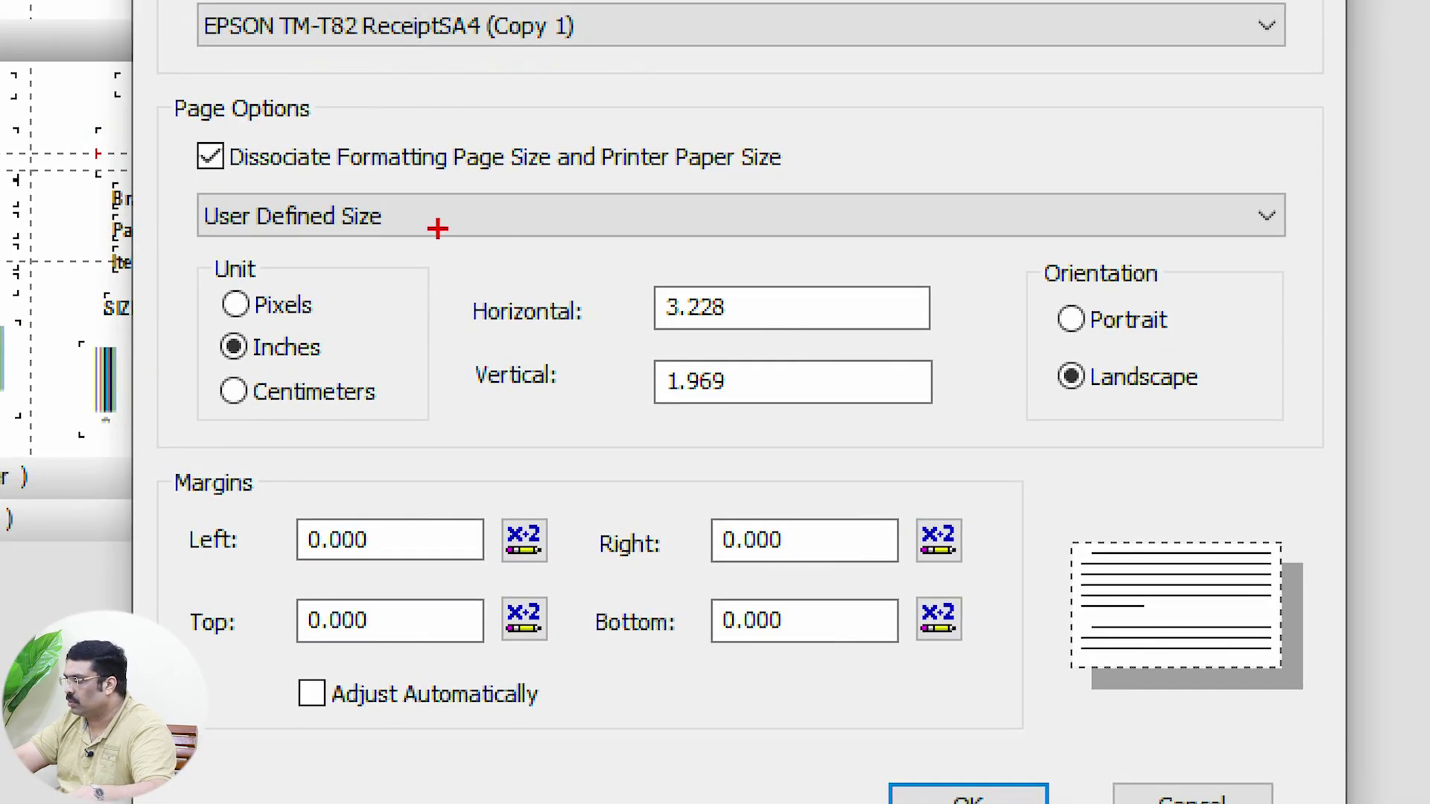
pyautogui.moveTo(431, 253)
pyautogui.mouseDown()
pyautogui.moveTo(645, 406)
pyautogui.moveTo(847, 455)
pyautogui.mouseUp()
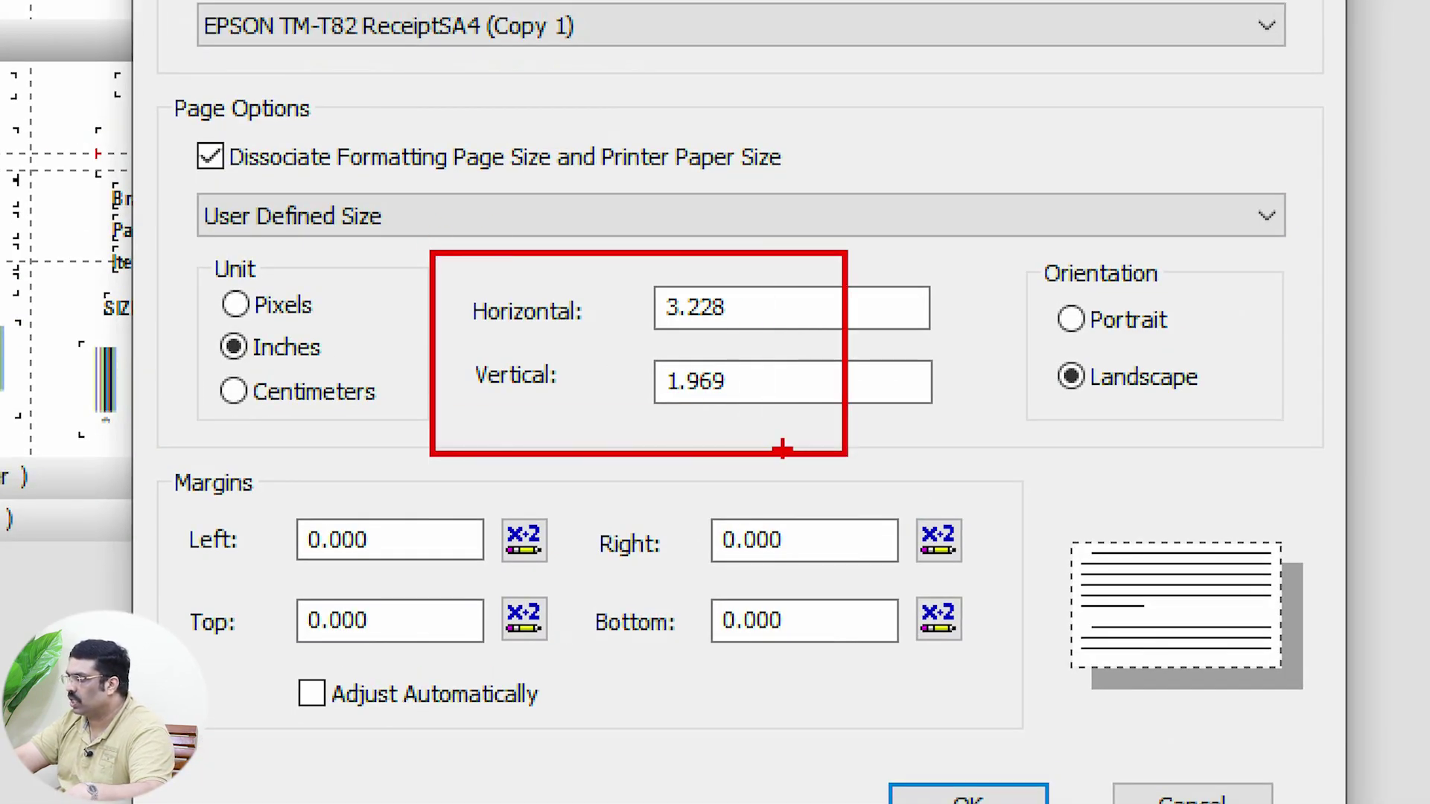
pyautogui.press('Escape')
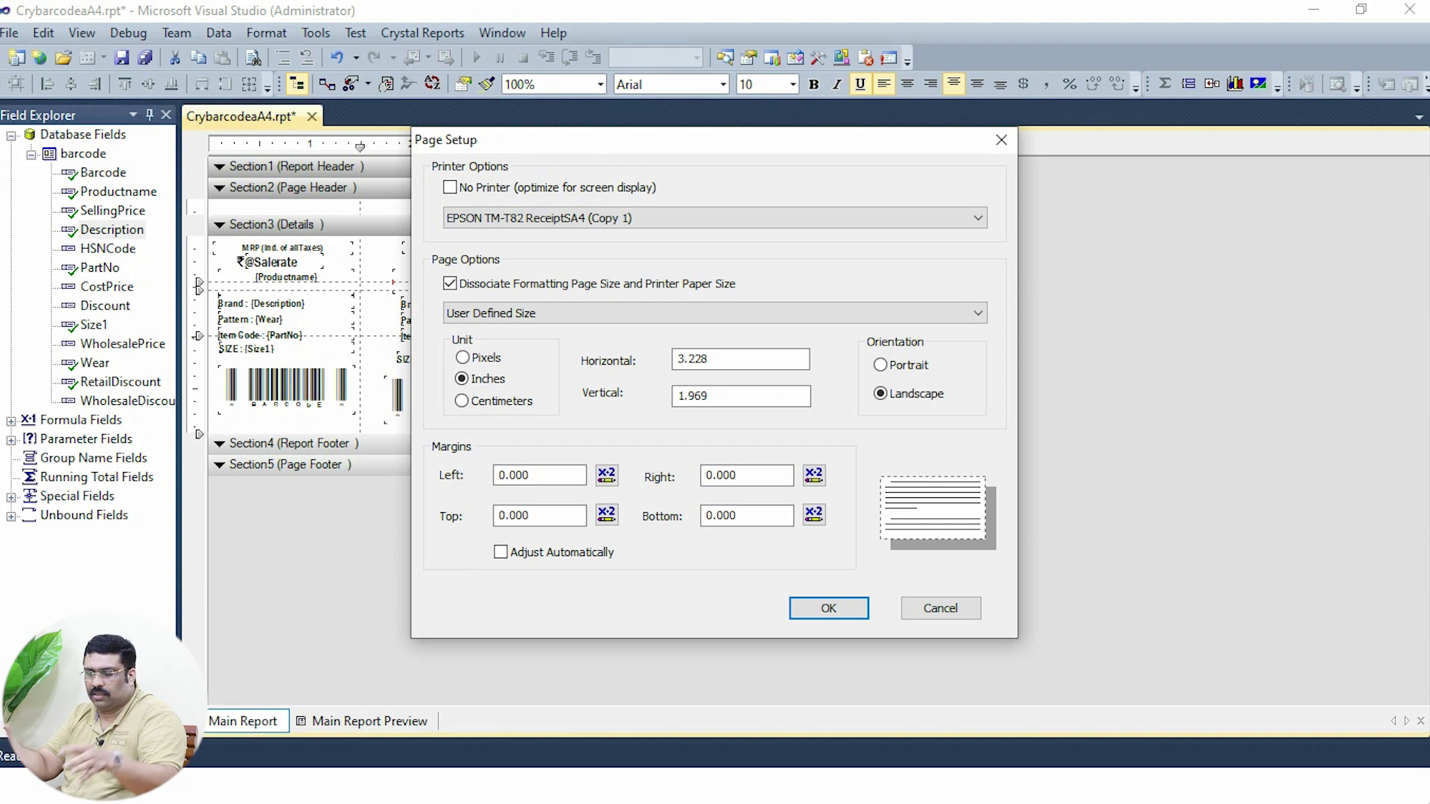
pyautogui.press('Escape')
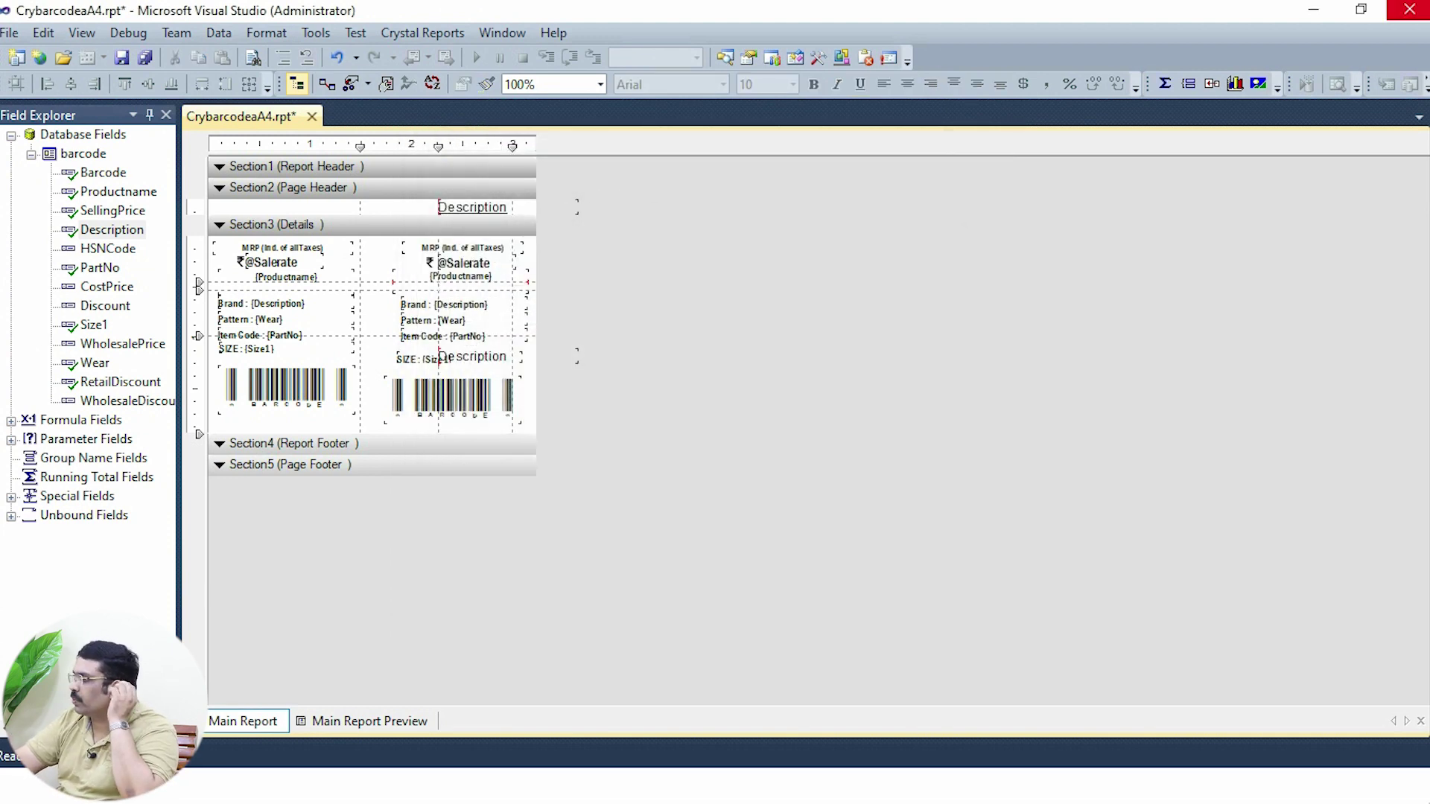
# Close CrybarcodeA4.rpt without saving its changes, switch back to Print Mode, and leave barcode label printing.
pyautogui.click(1409, 9)
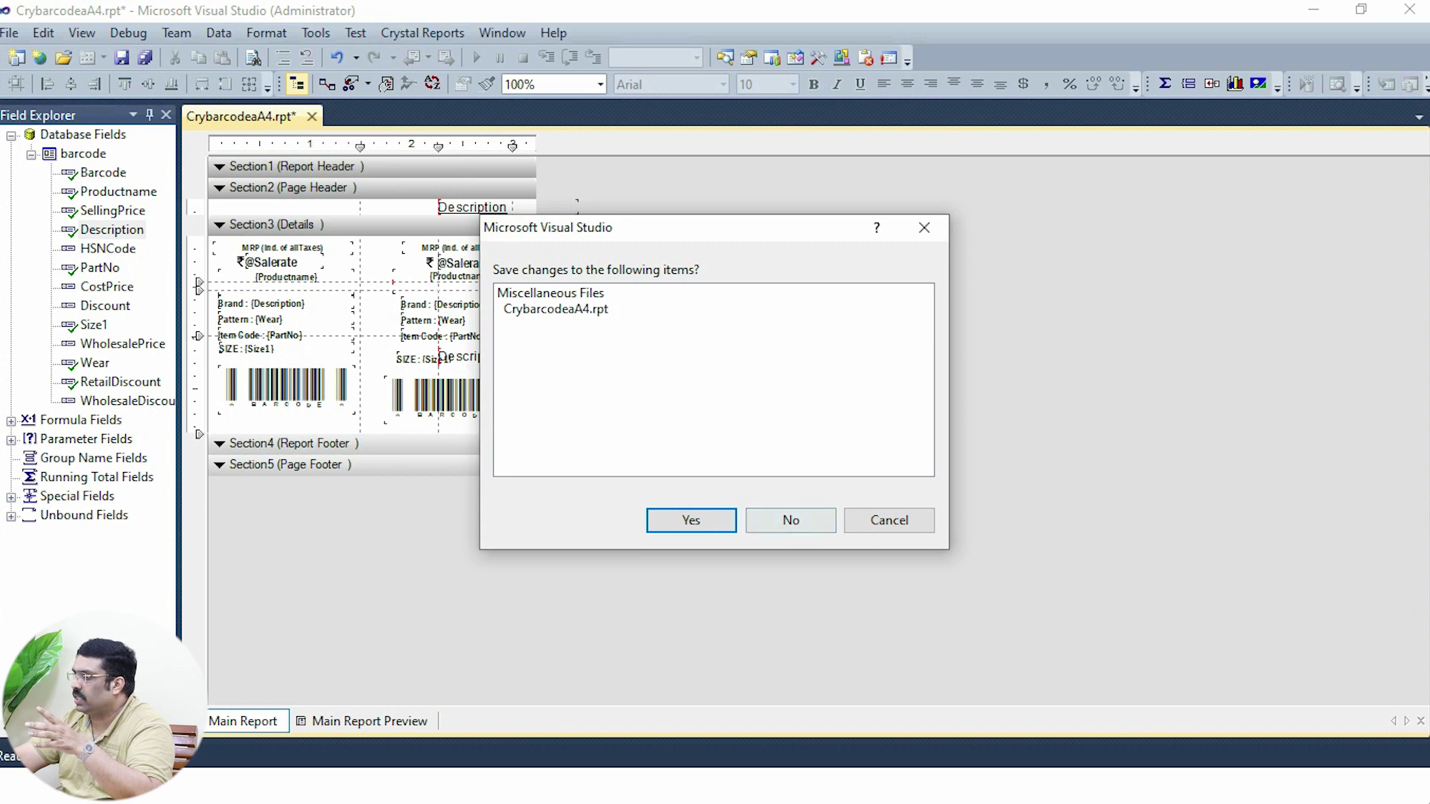
pyautogui.click(791, 520)
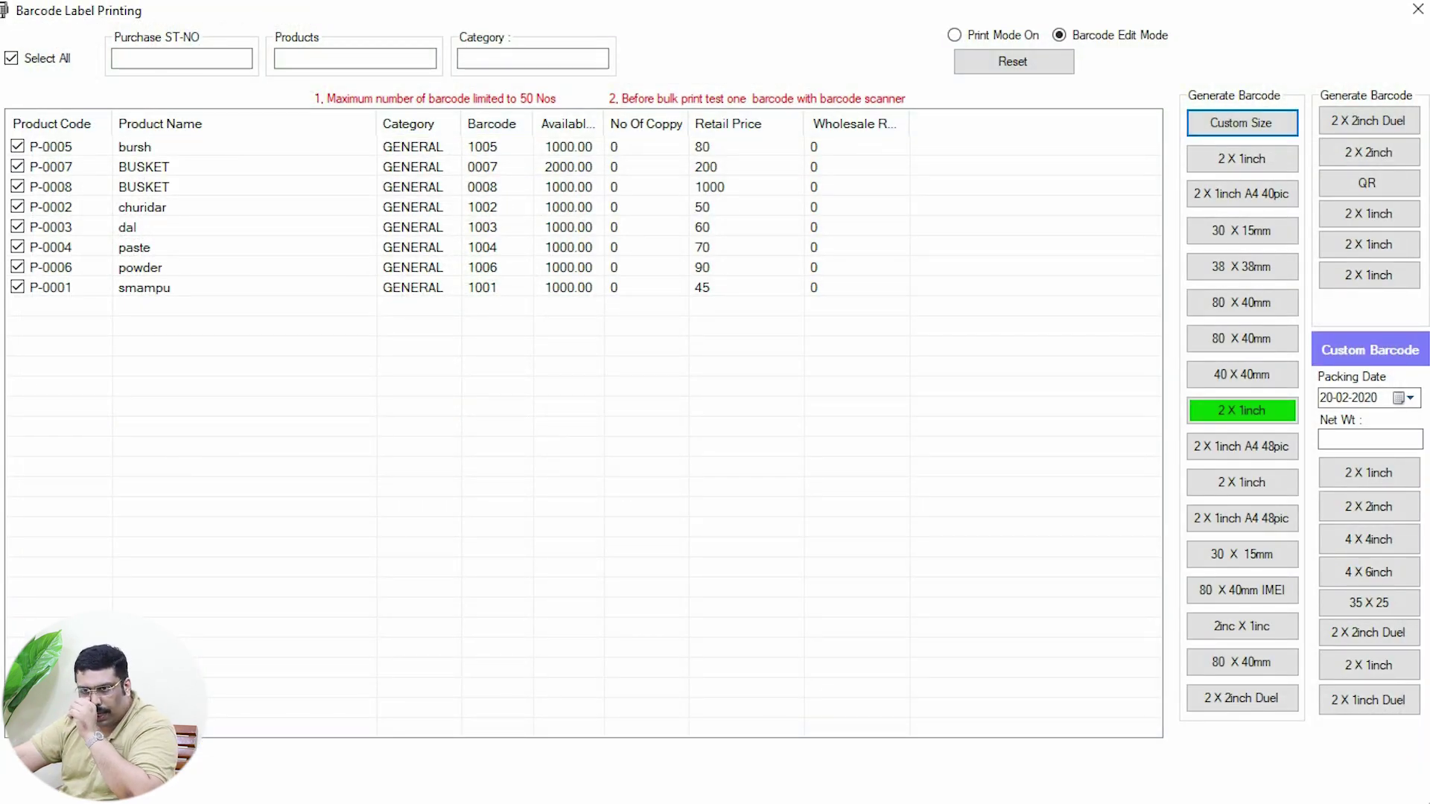
pyautogui.click(957, 35)
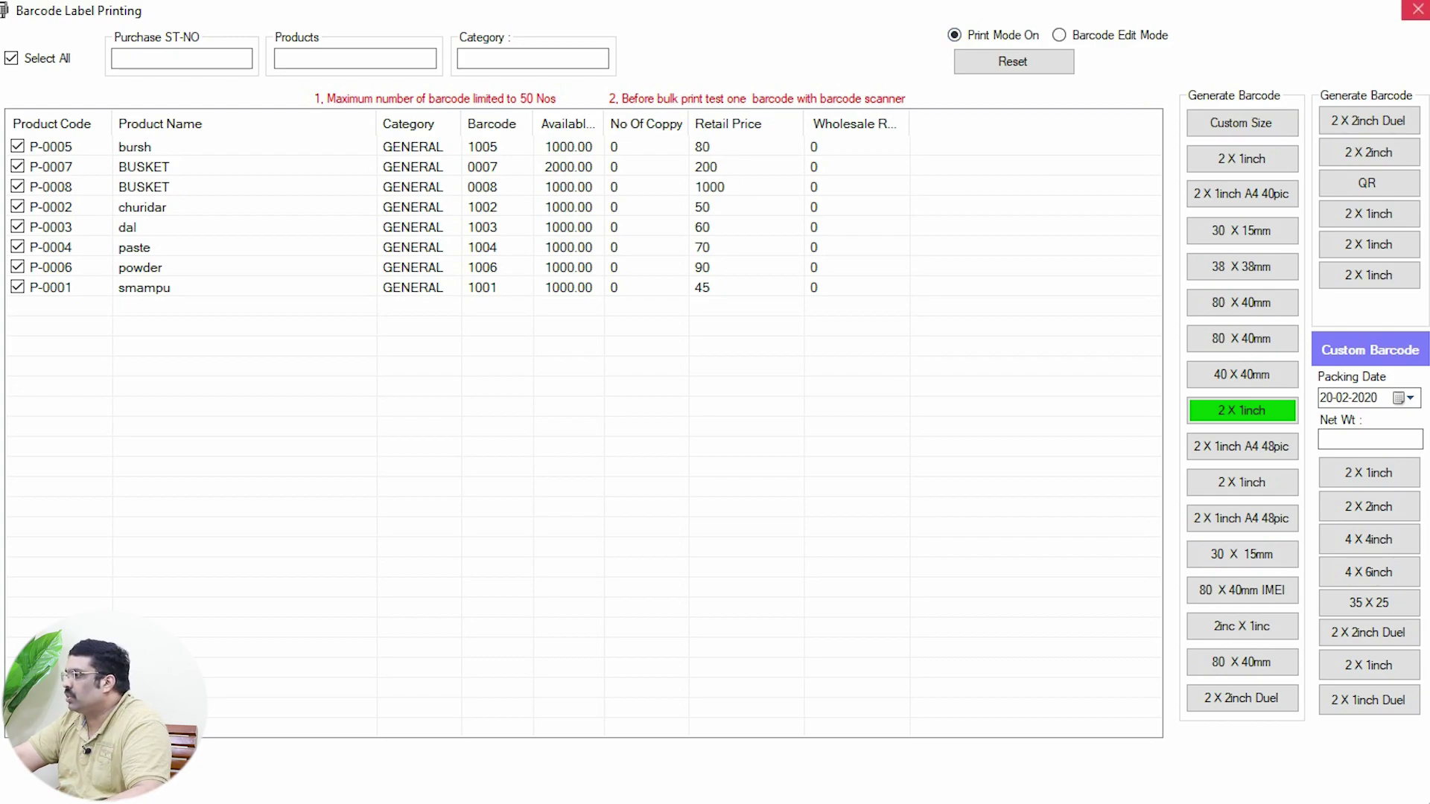
pyautogui.click(1418, 10)
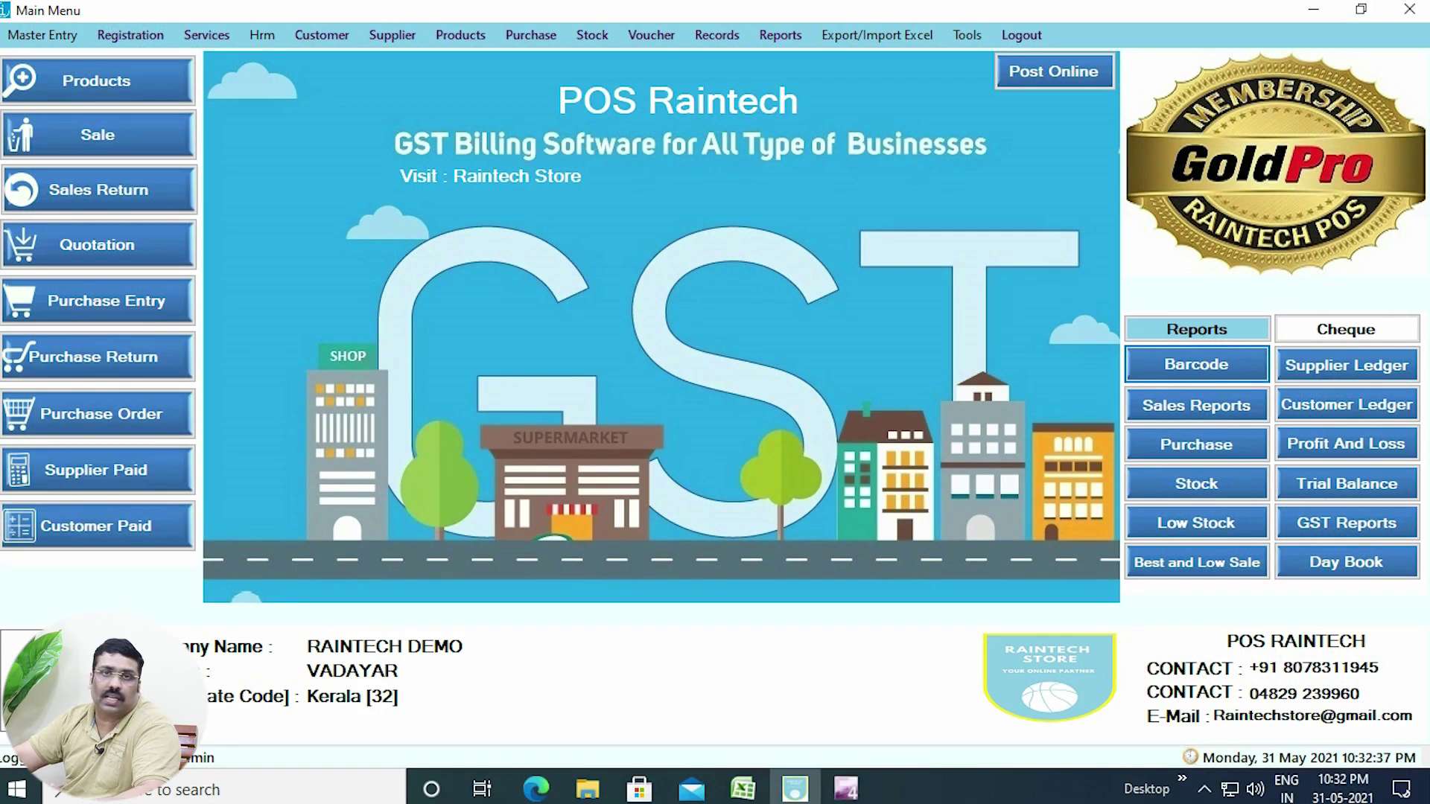